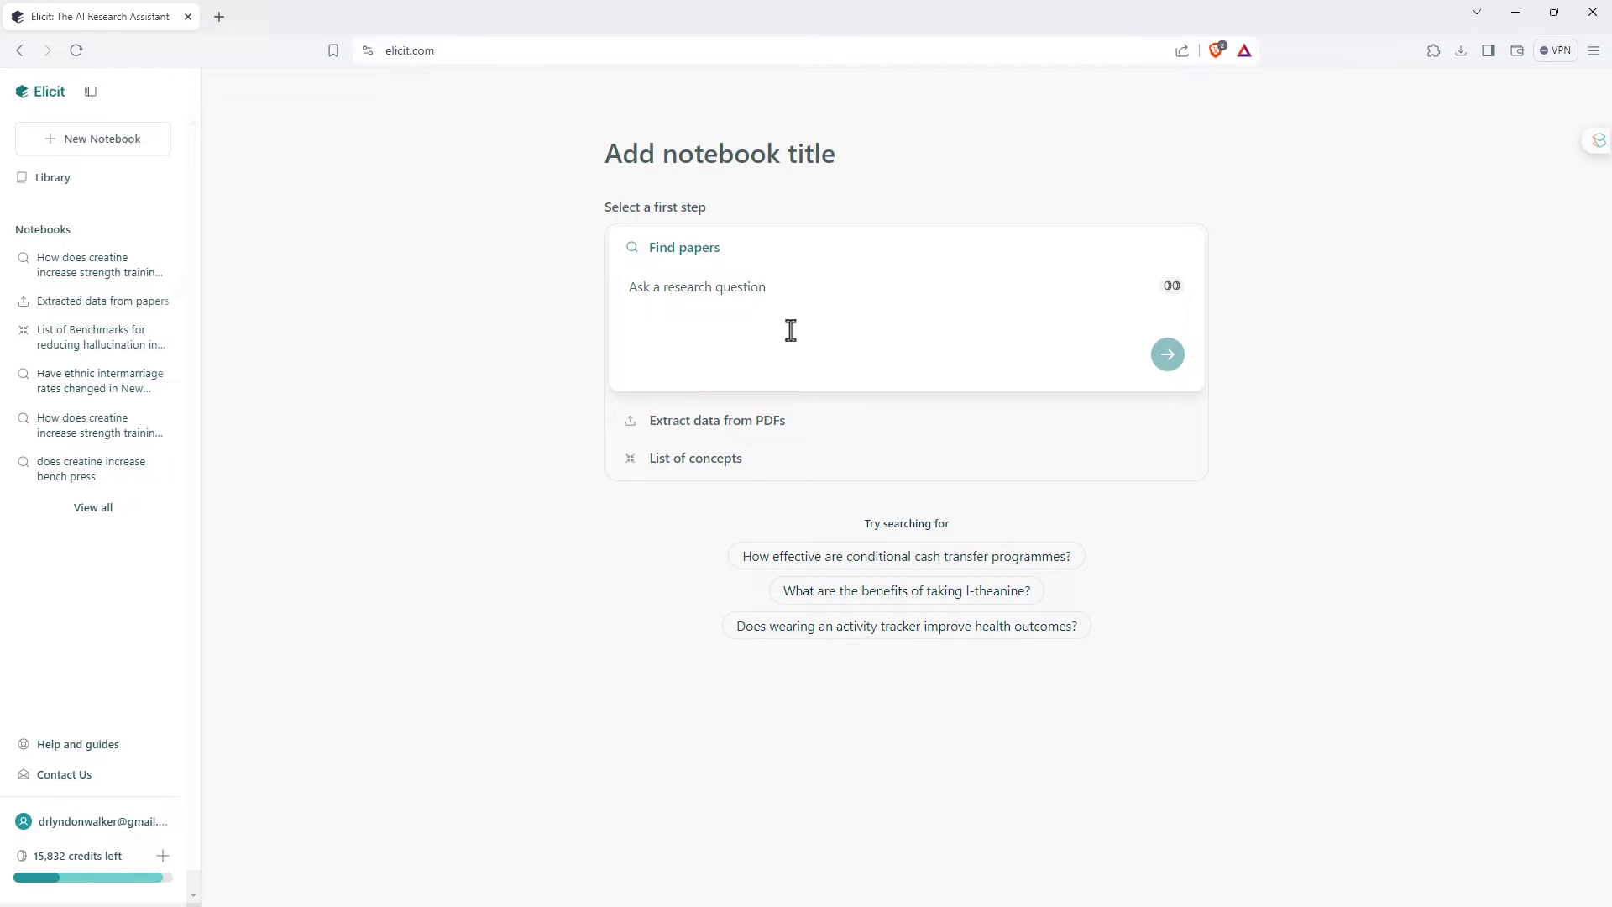
# - Start the notebook with a Find papers step for a research question, after previewing the list-of-concepts option
pyautogui.click(663, 298)
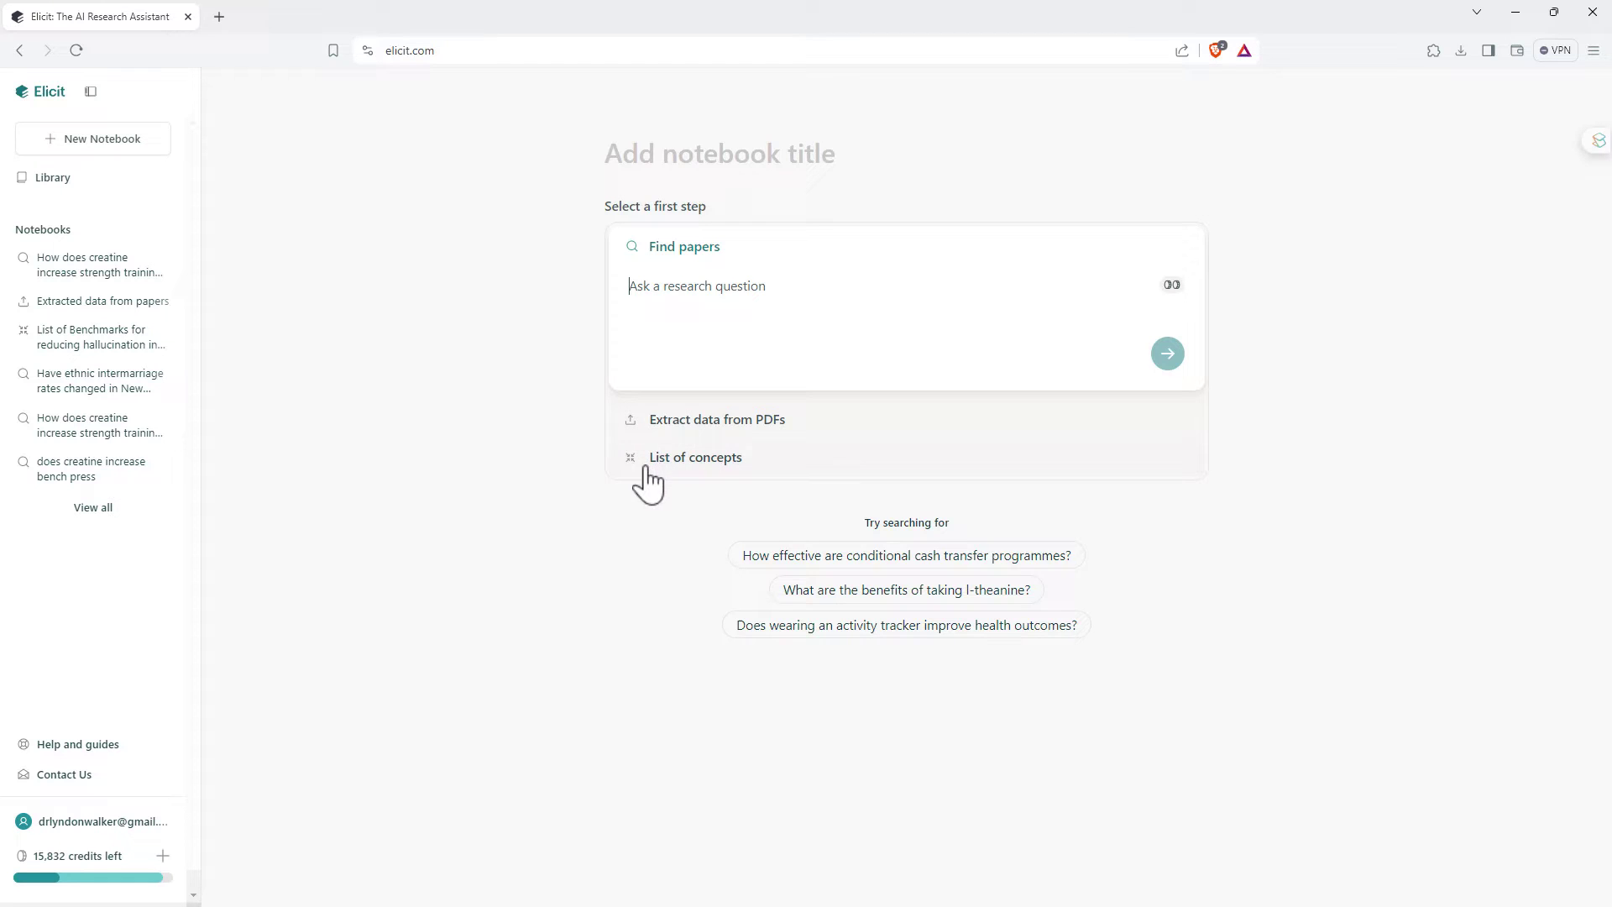
pyautogui.click(793, 460)
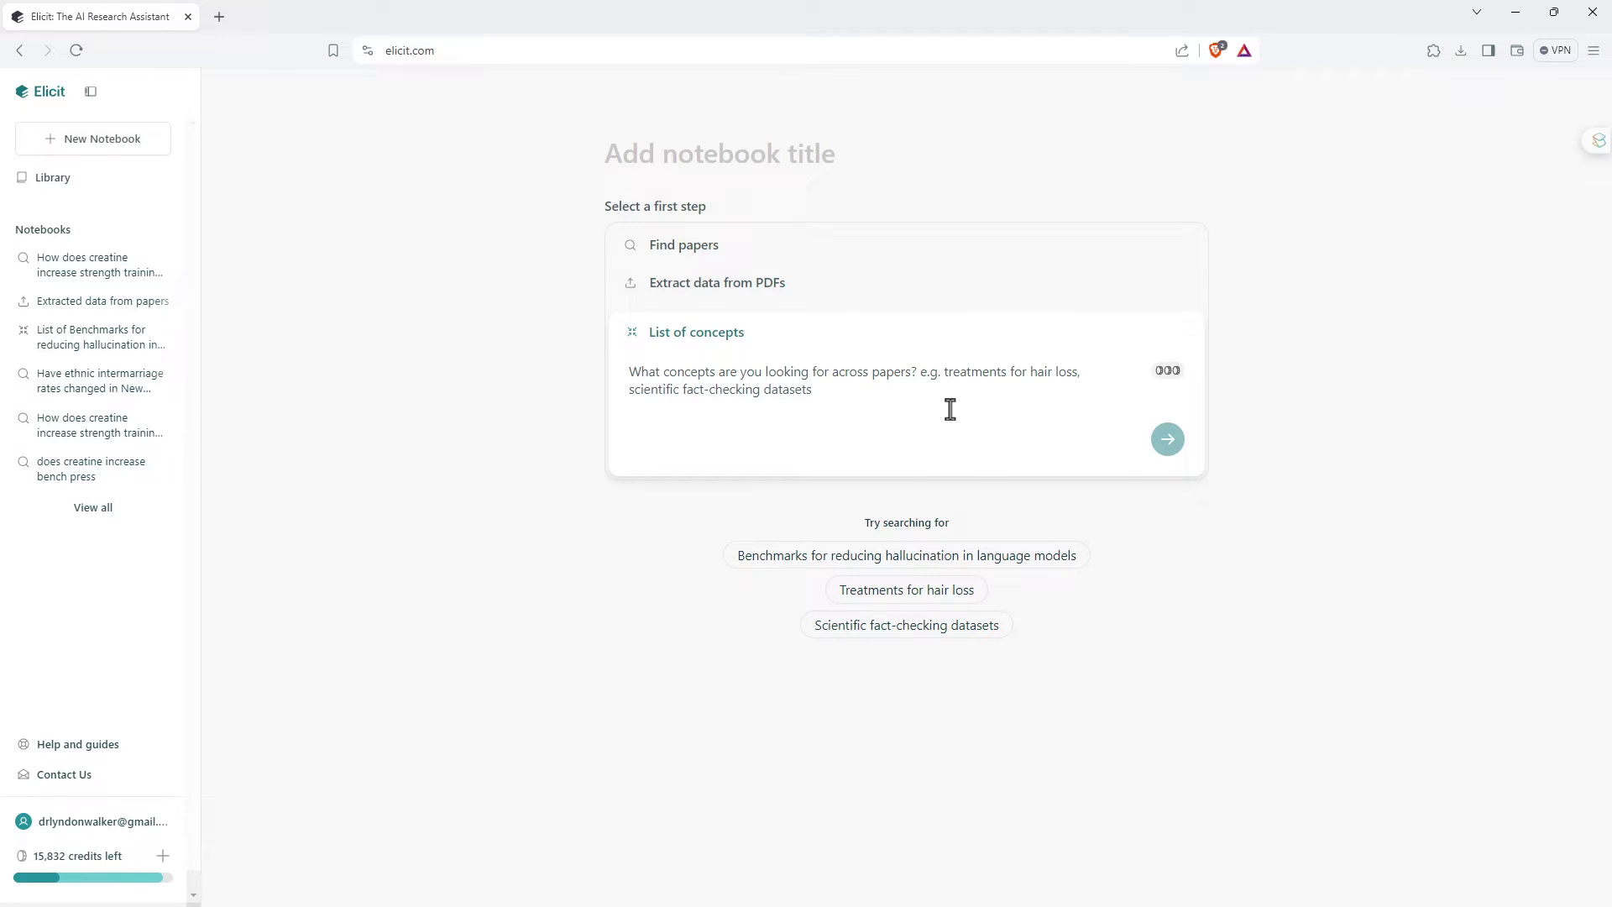
pyautogui.click(831, 249)
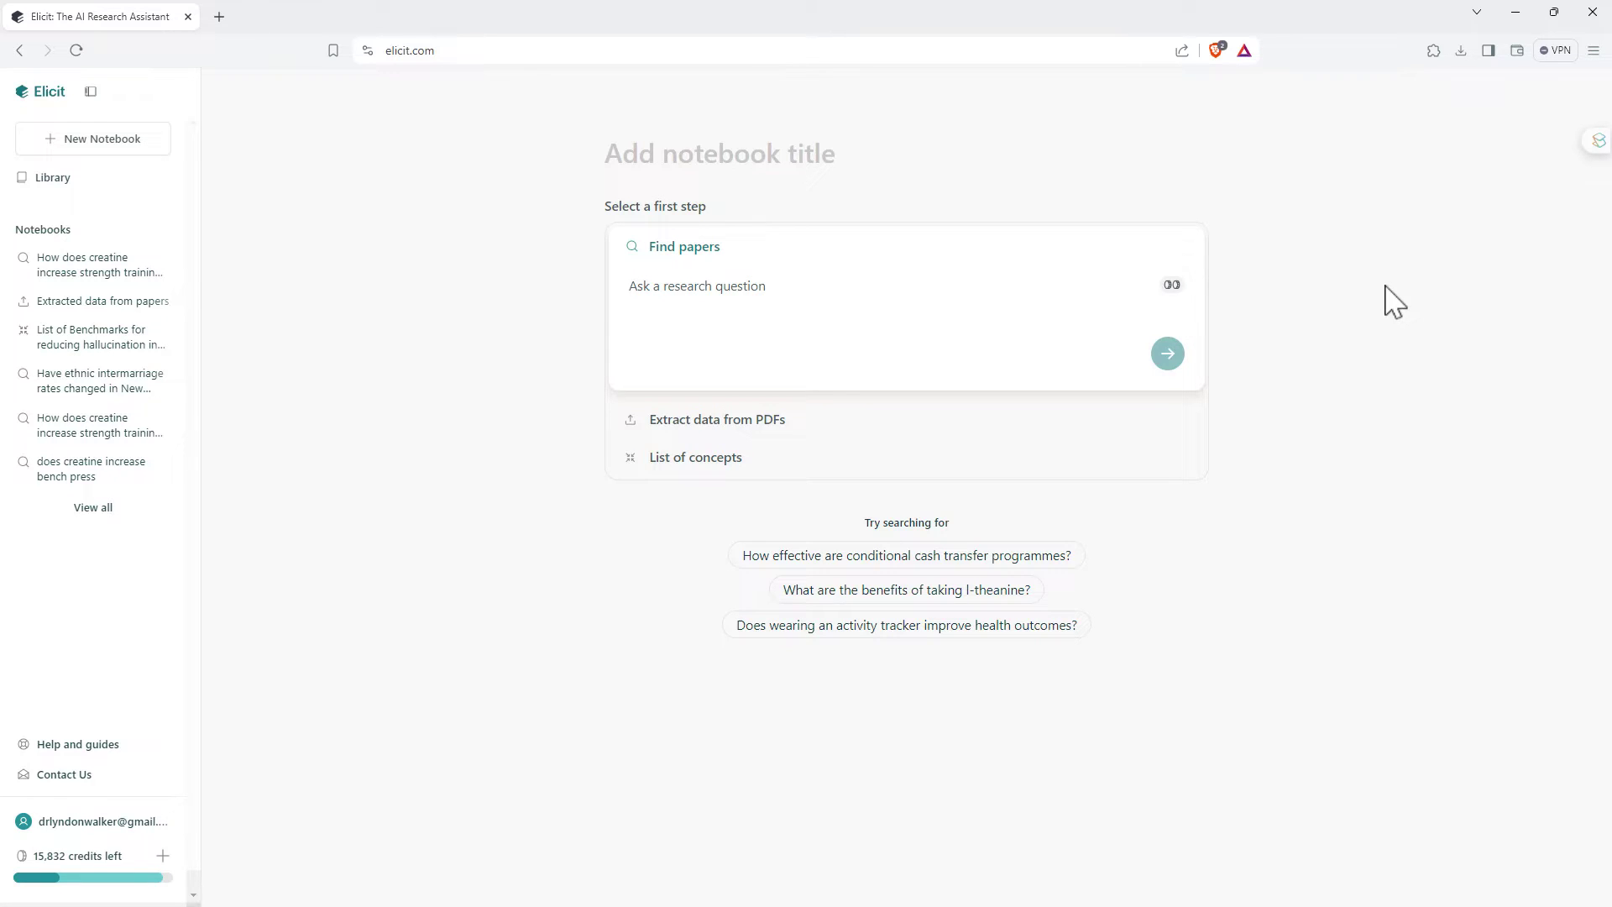
# - Title the notebook 'AI Applications in Medical Education' and ask 'How is AI being used in medical education?'
pyautogui.click(651, 154)
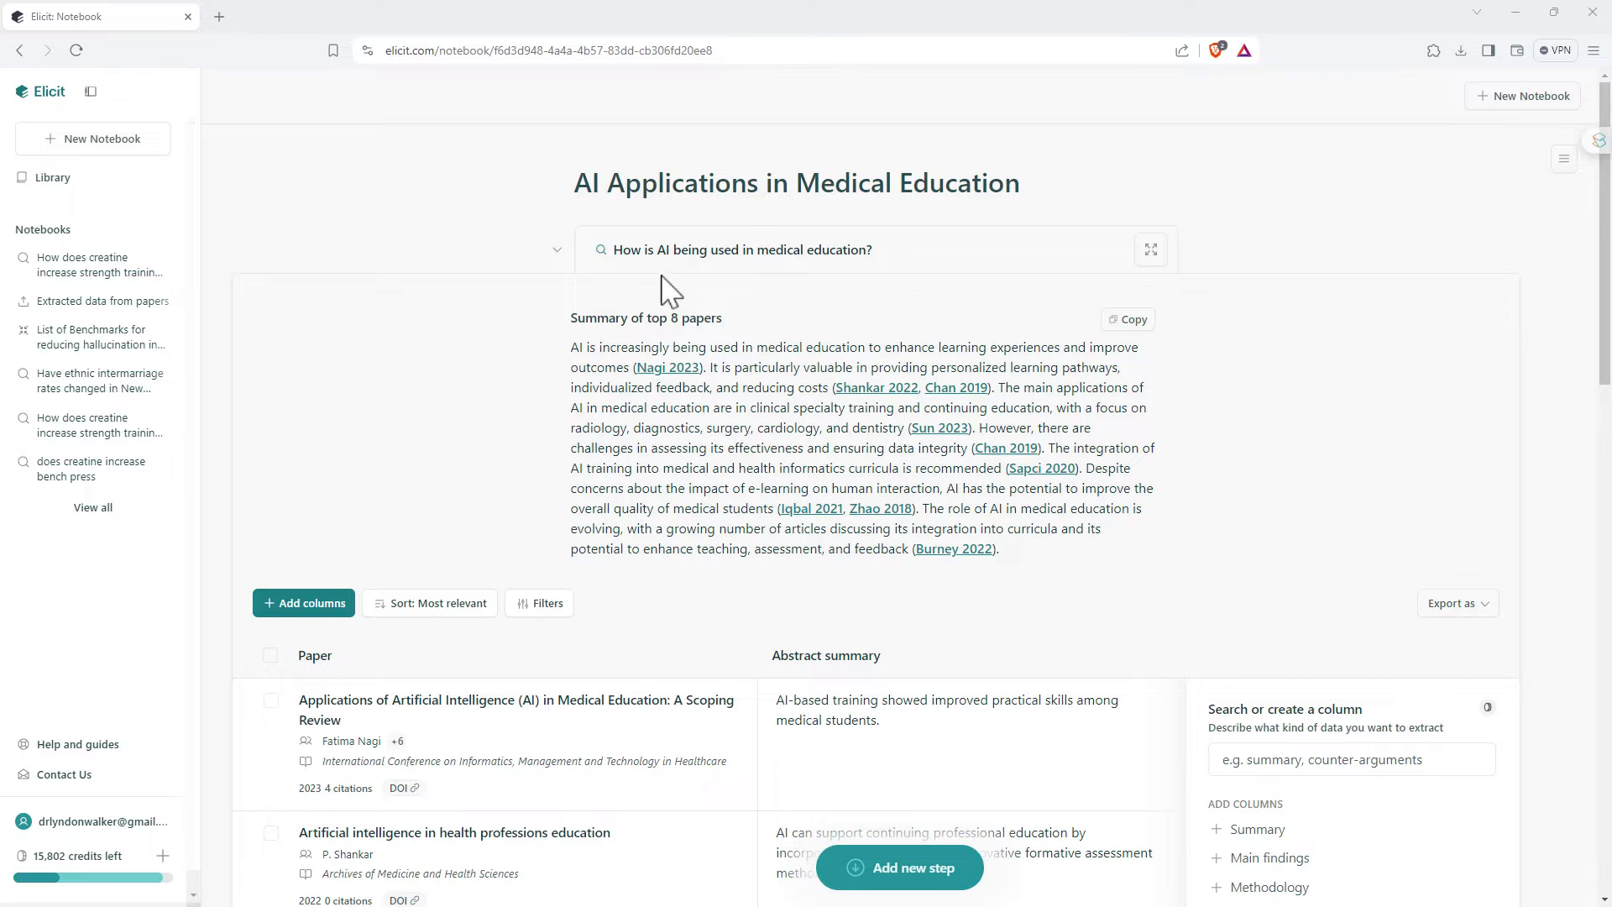
pyautogui.scroll(-3, 688, 447)
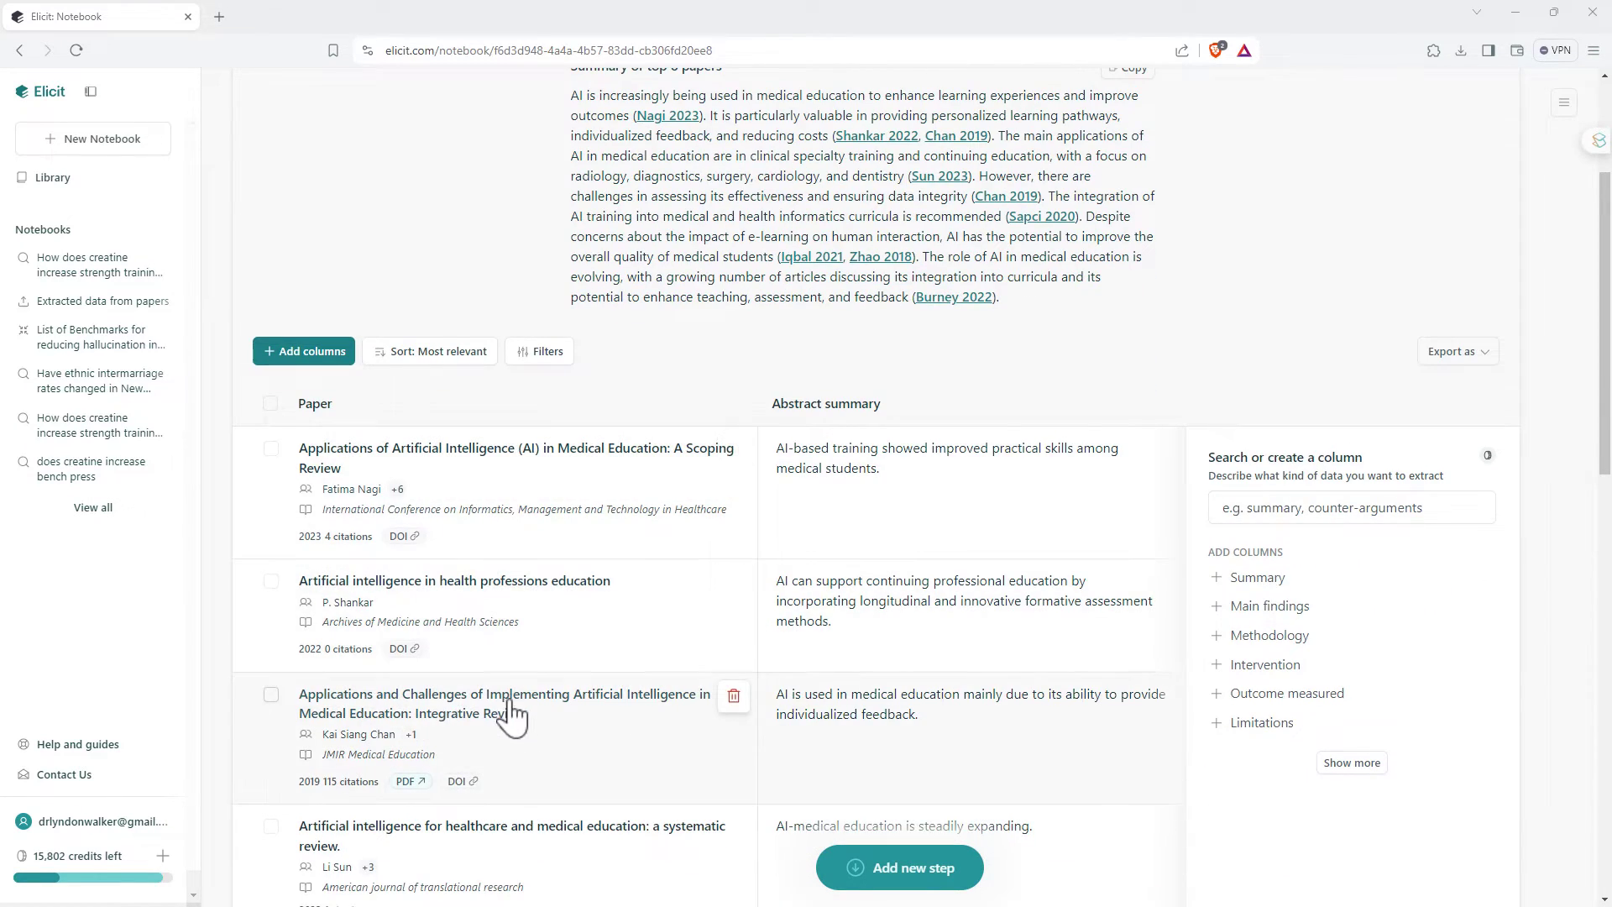
pyautogui.scroll(3, 663, 660)
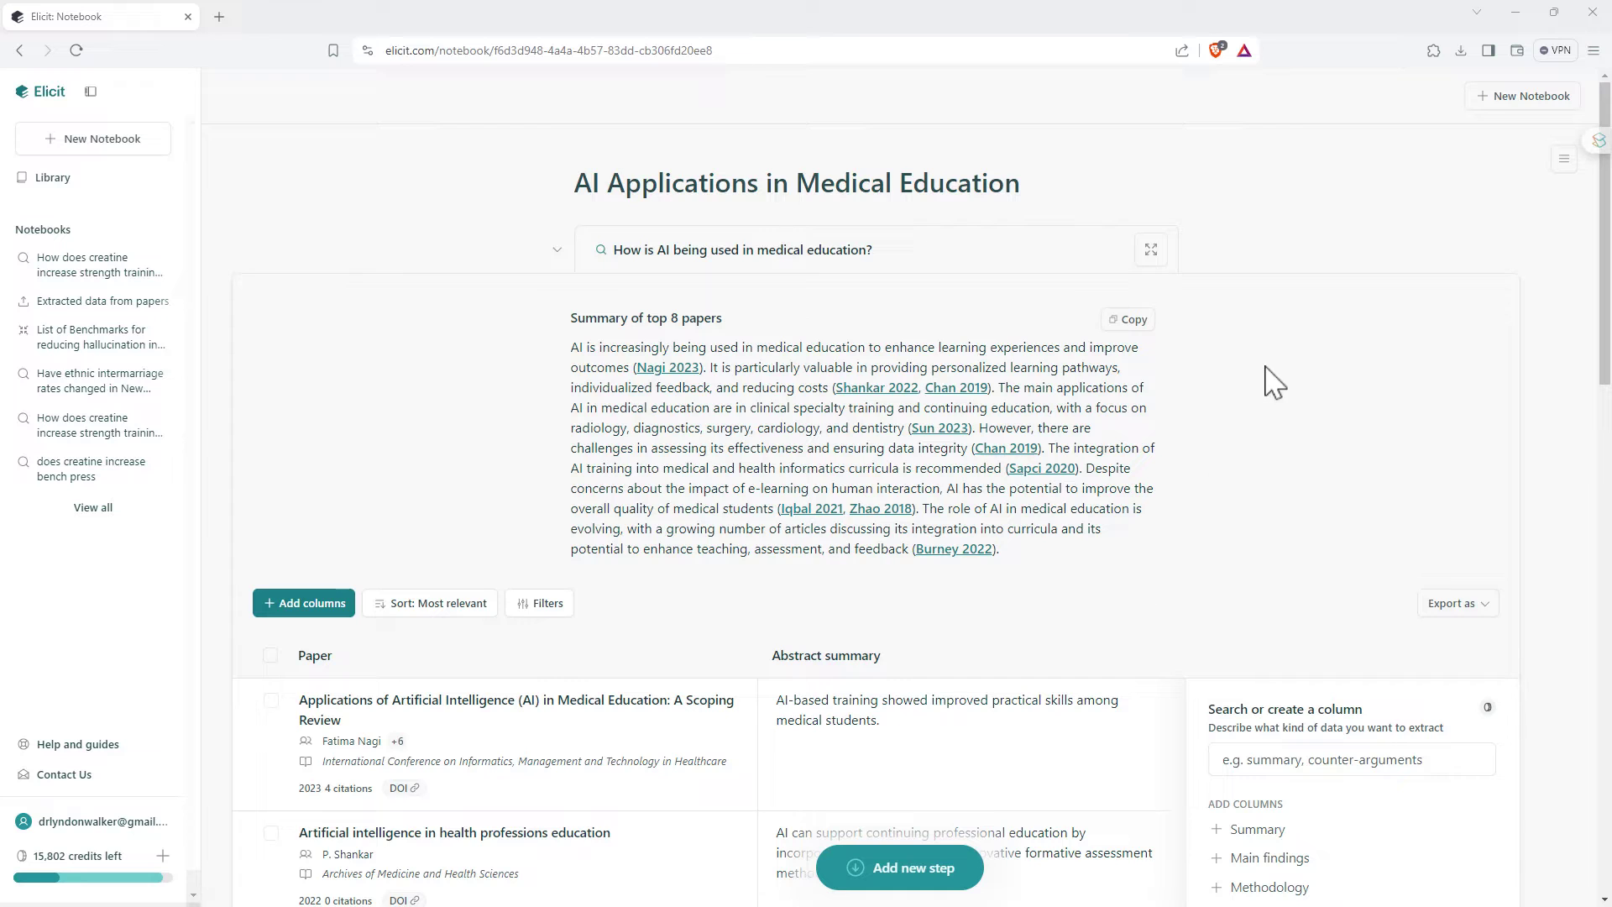
pyautogui.scroll(-3, 1236, 369)
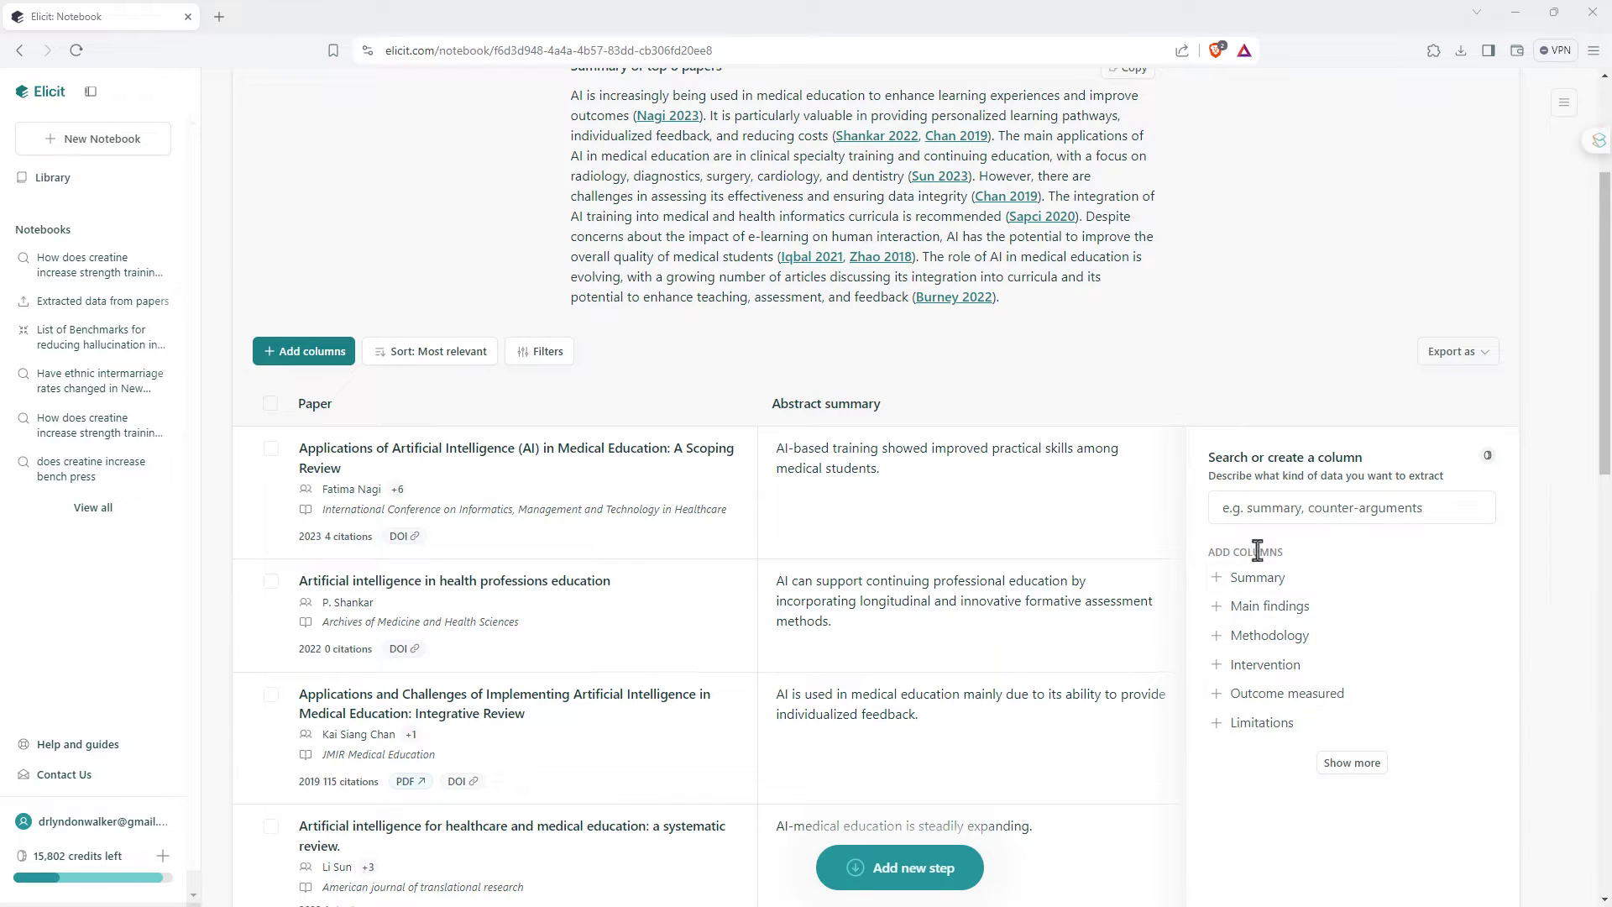
# - Add a Methodology column to the paper table and review the extracted study methods
pyautogui.click(1268, 637)
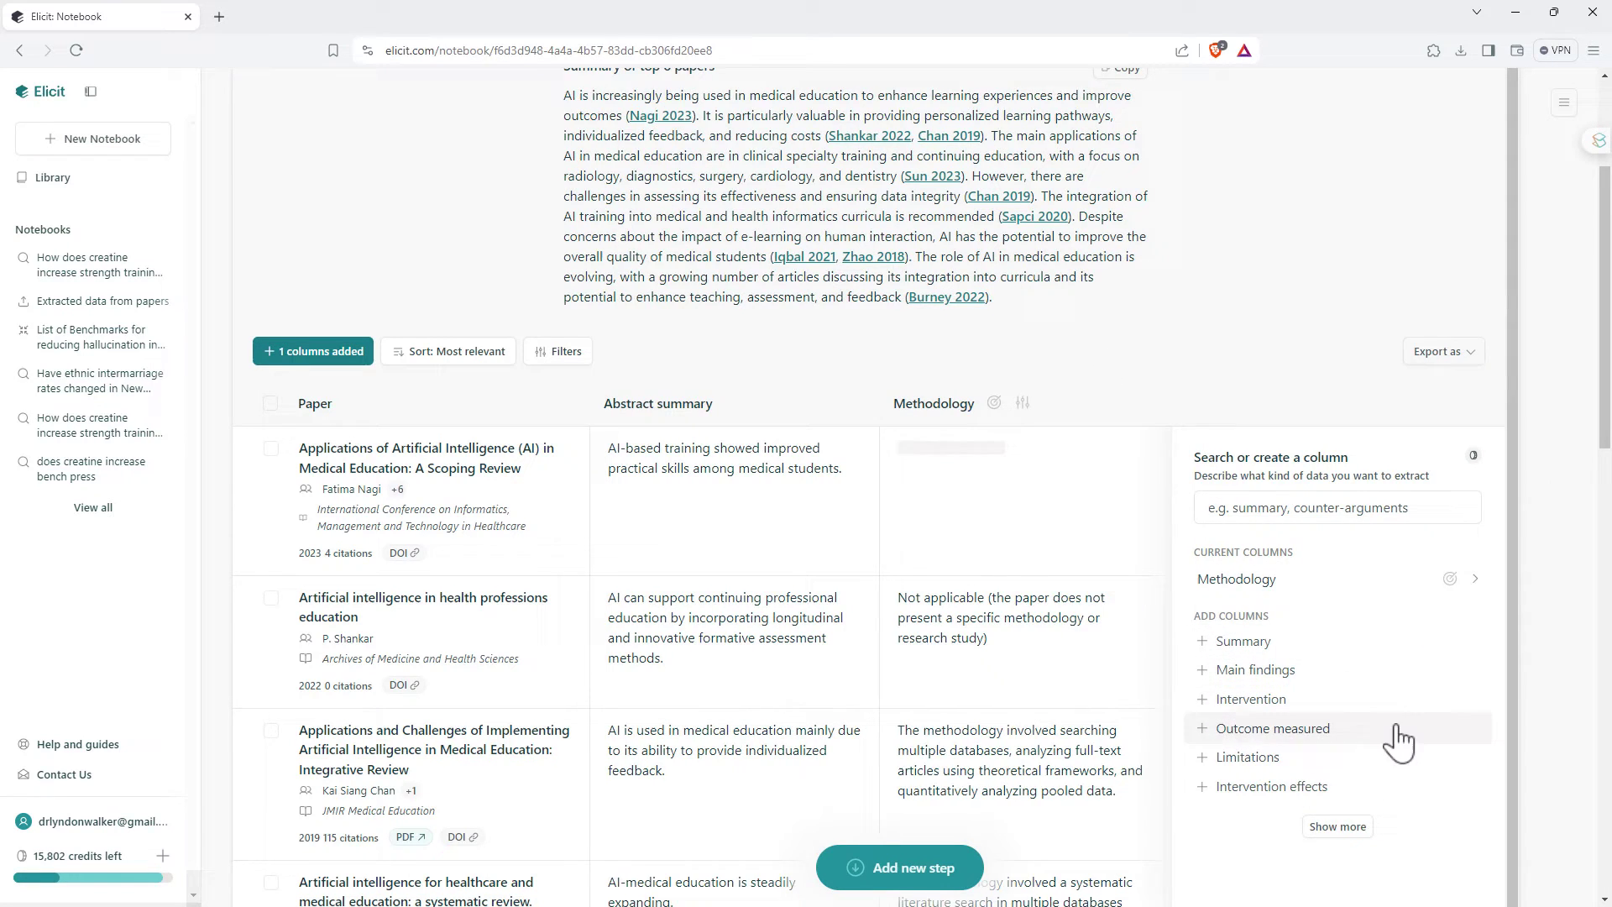
pyautogui.scroll(-1, 1368, 734)
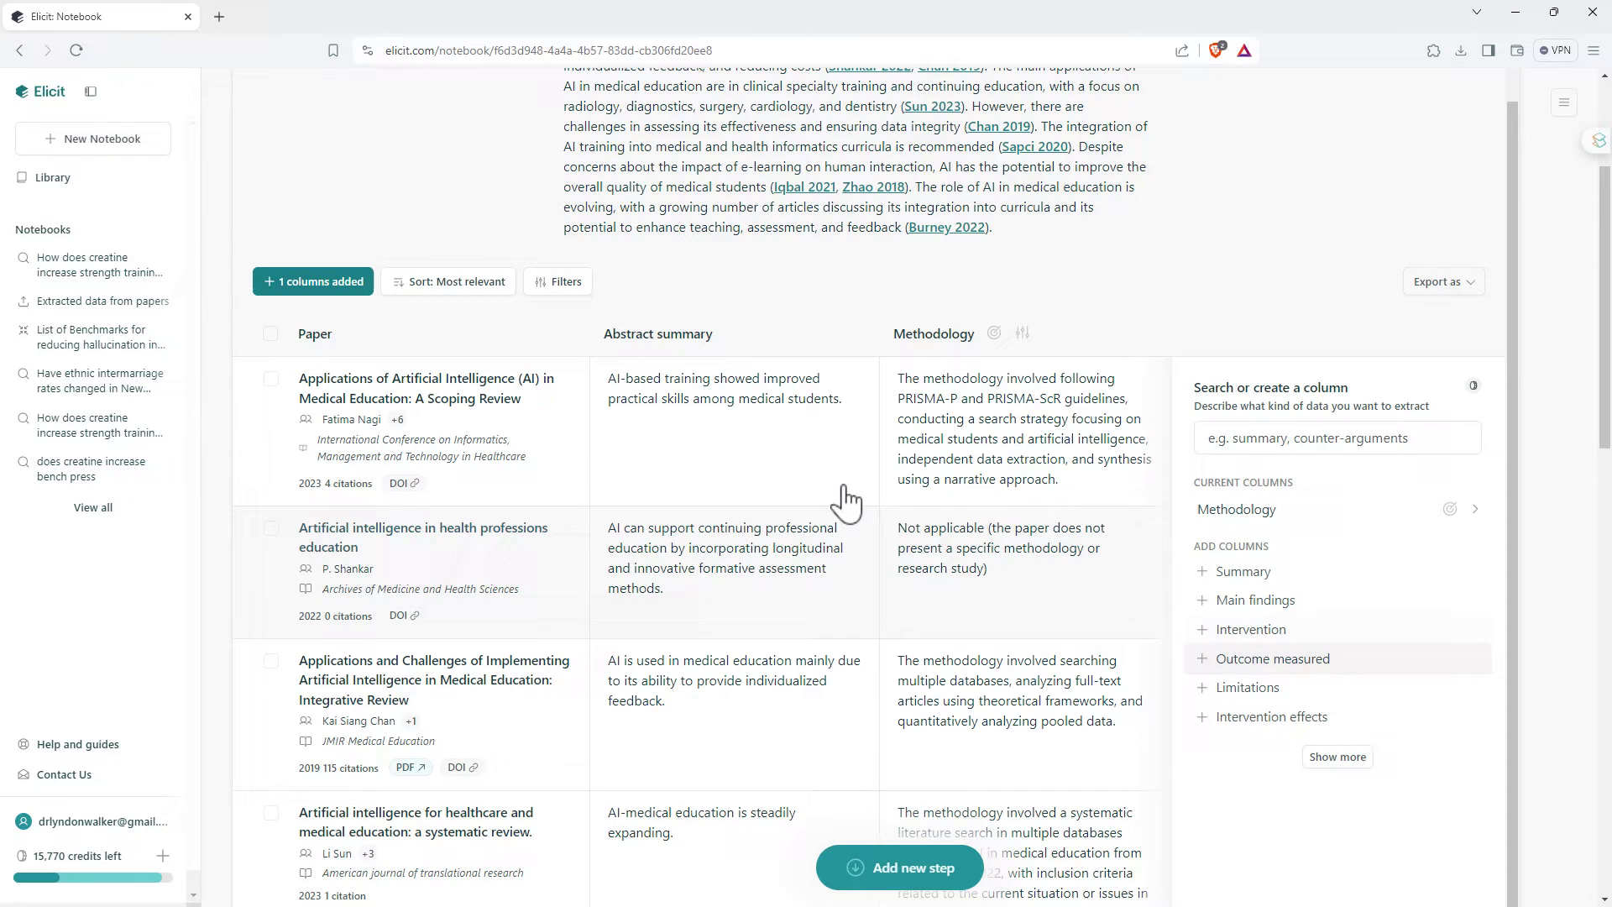
pyautogui.scroll(4, 1298, 296)
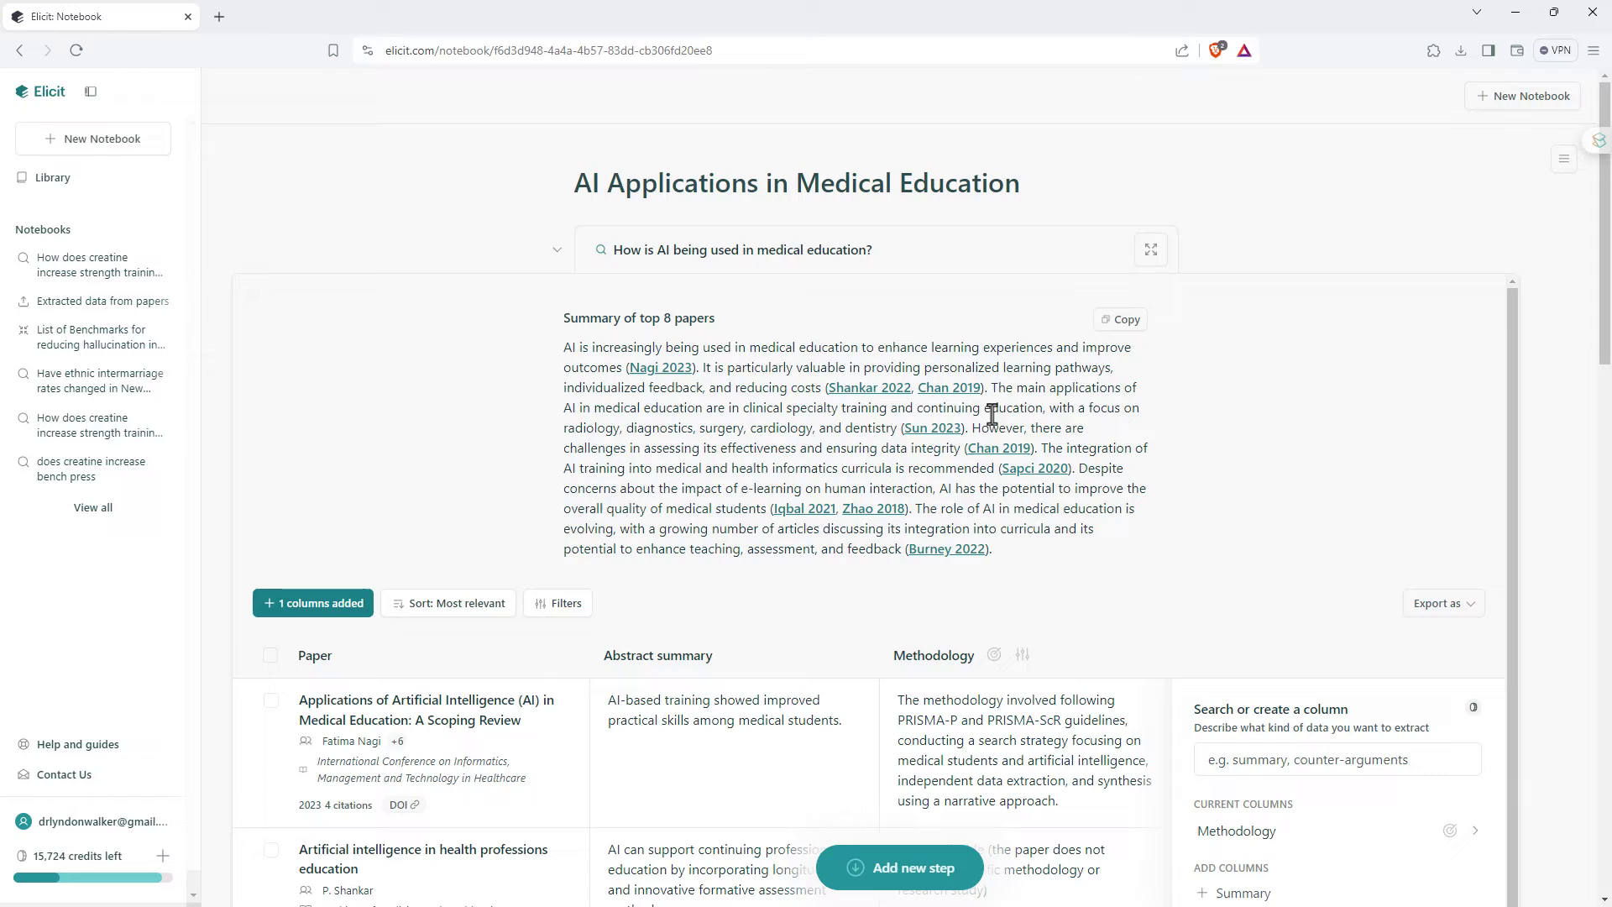
# - Open the table-of-contents panel beside the AI Applications in Medical Education results
pyautogui.click(1563, 162)
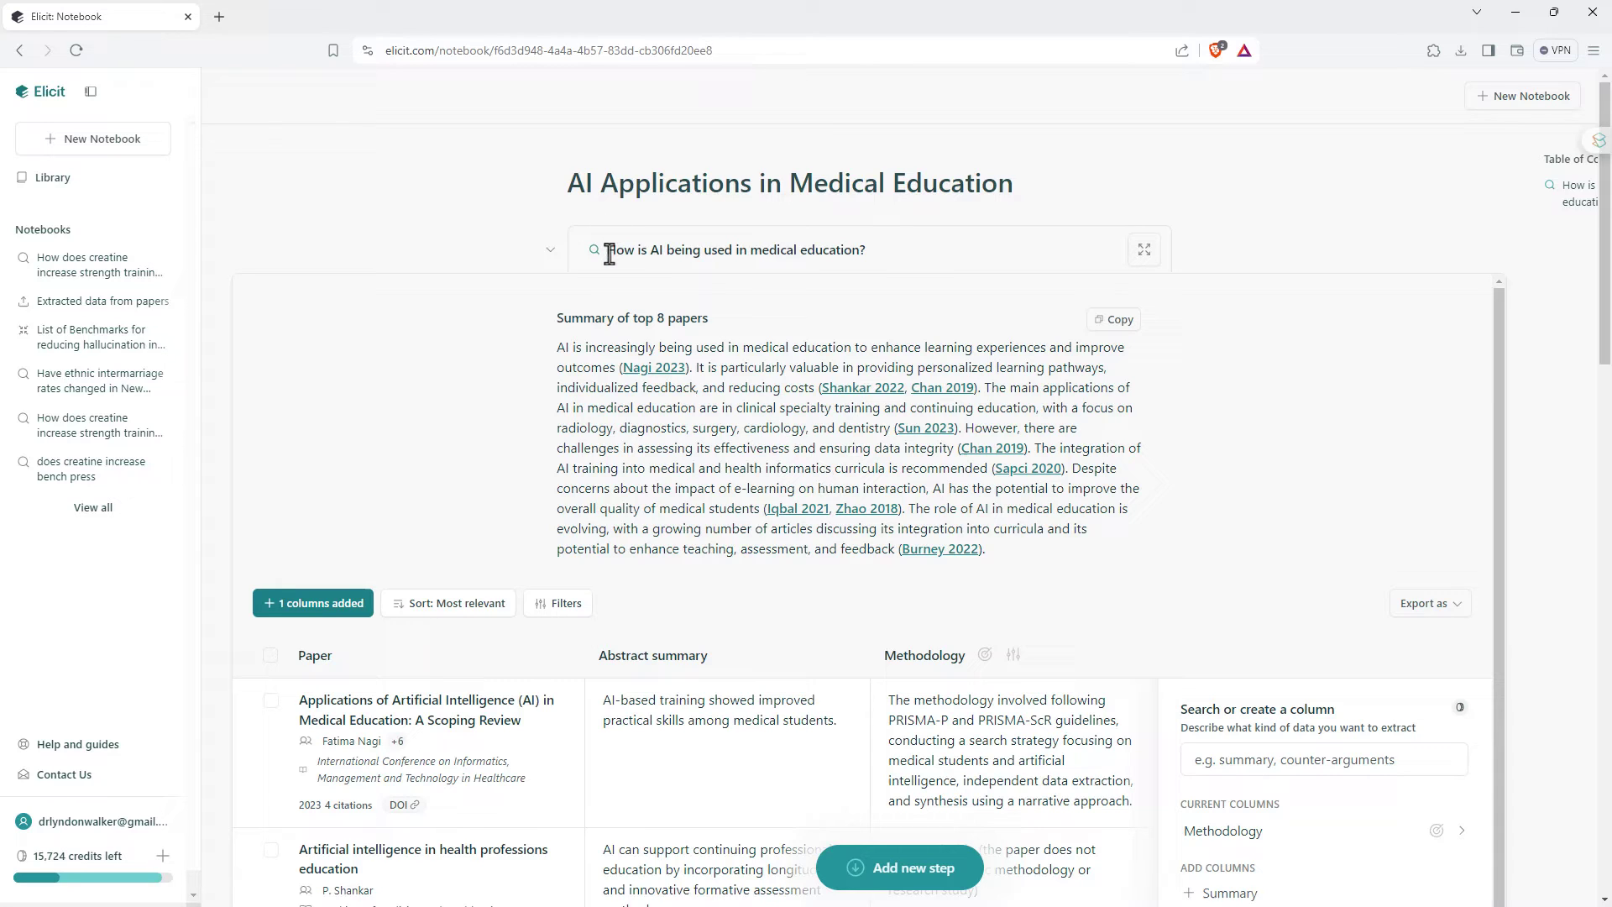
pyautogui.moveTo(610, 254); pyautogui.dragTo(882, 259)
pyautogui.click(929, 262)
pyautogui.scroll(-1, 1165, 379)
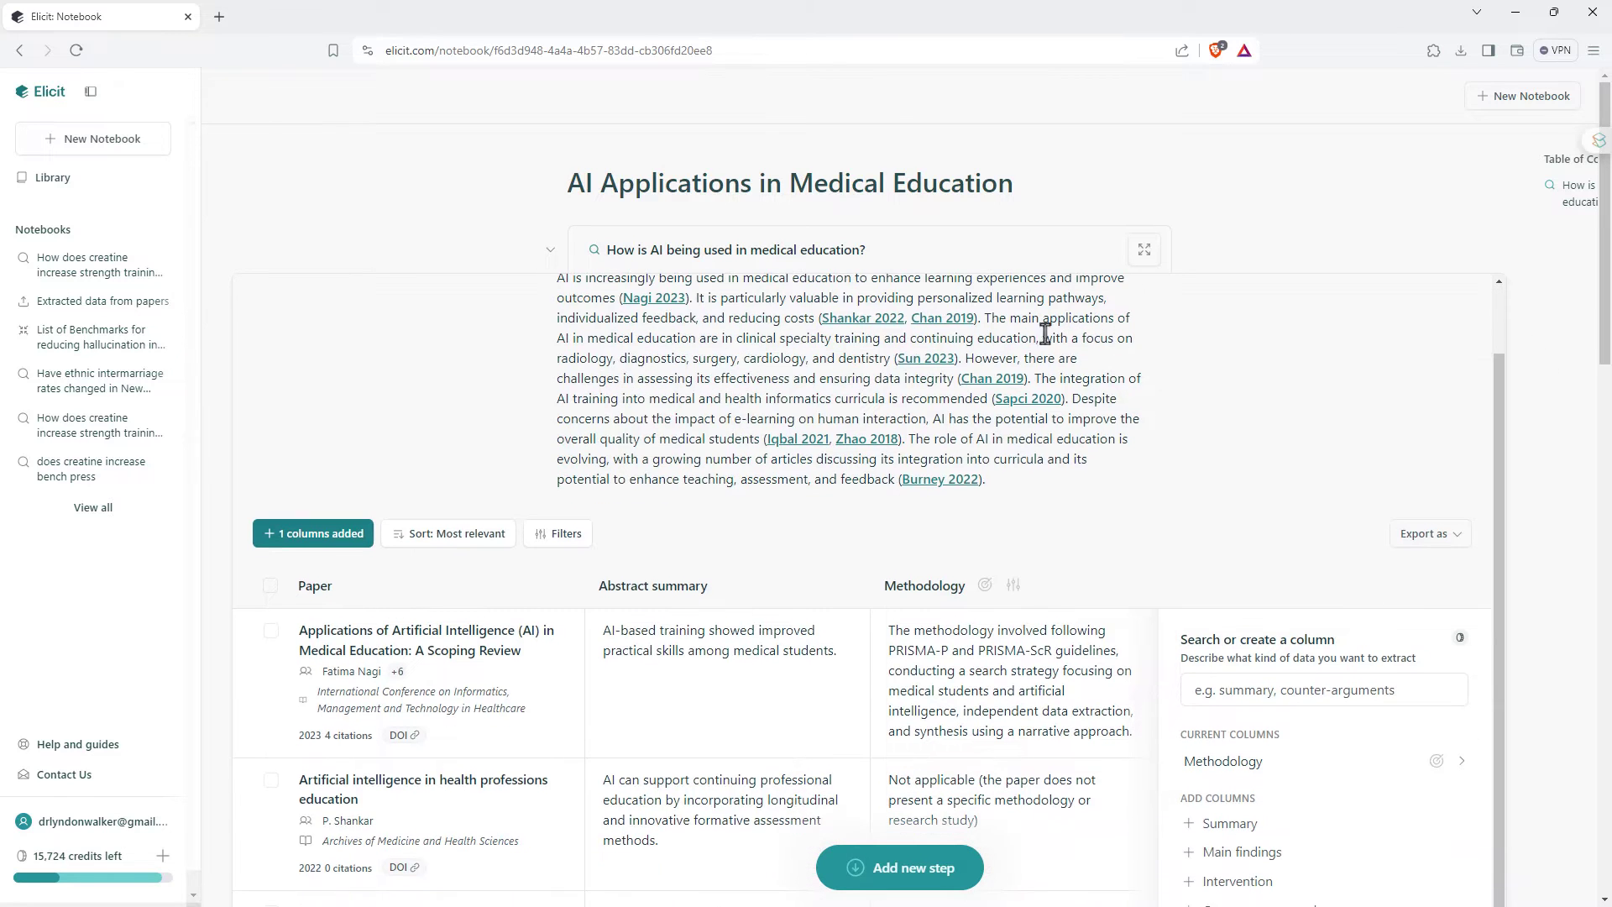
# - Add a Chat with papers step asking how the 2022 systematic review selected its articles
pyautogui.click(909, 870)
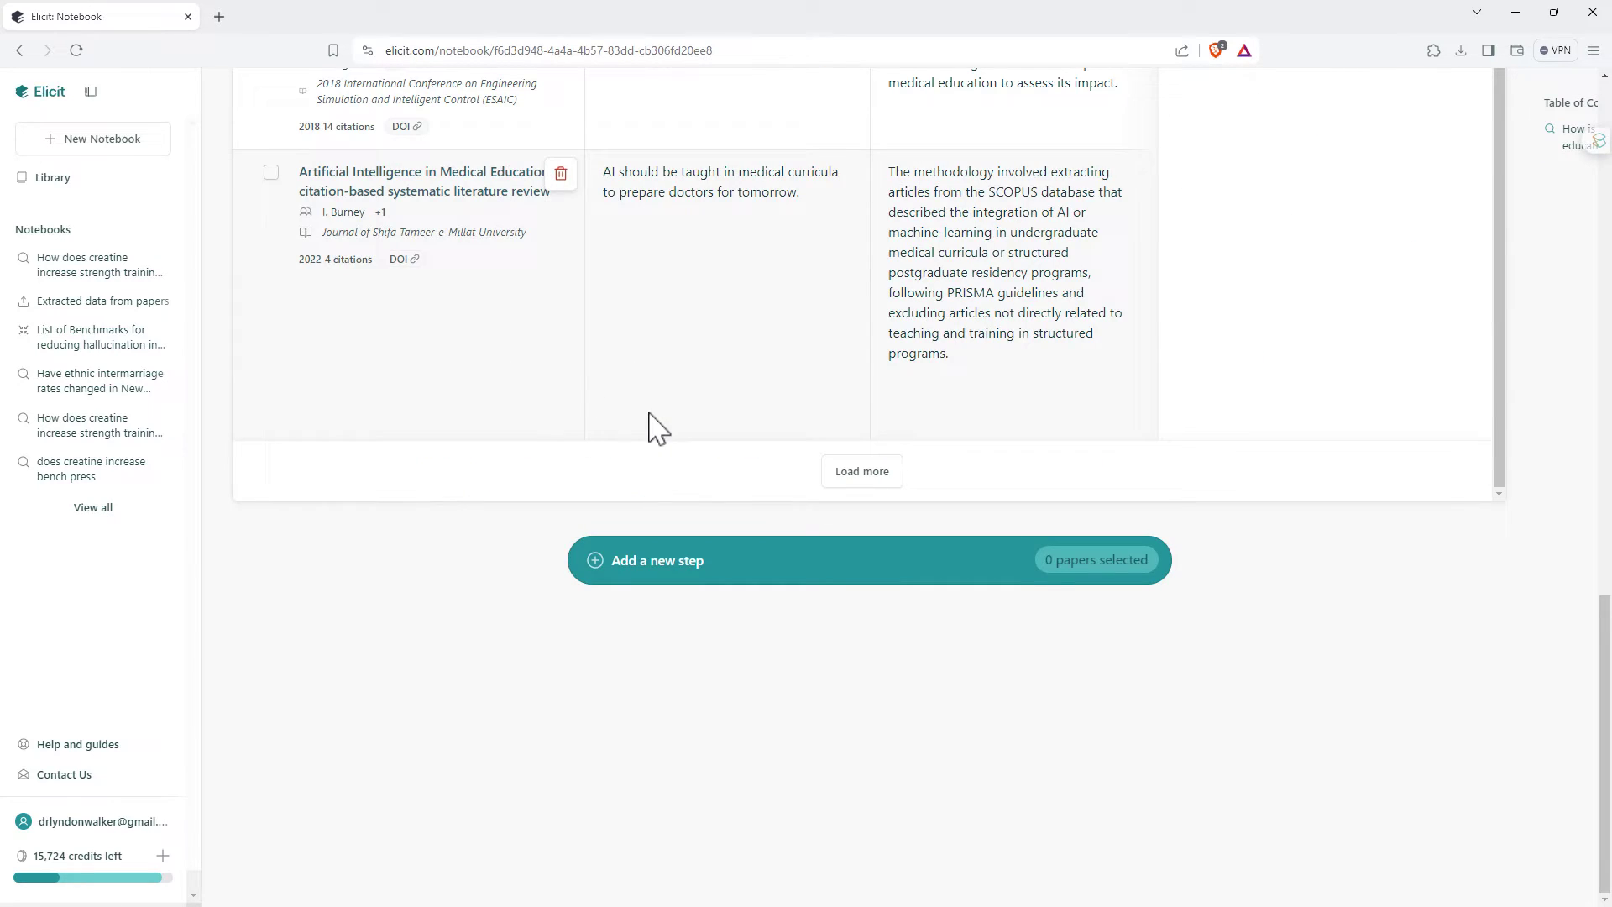
pyautogui.scroll(1, 671, 412)
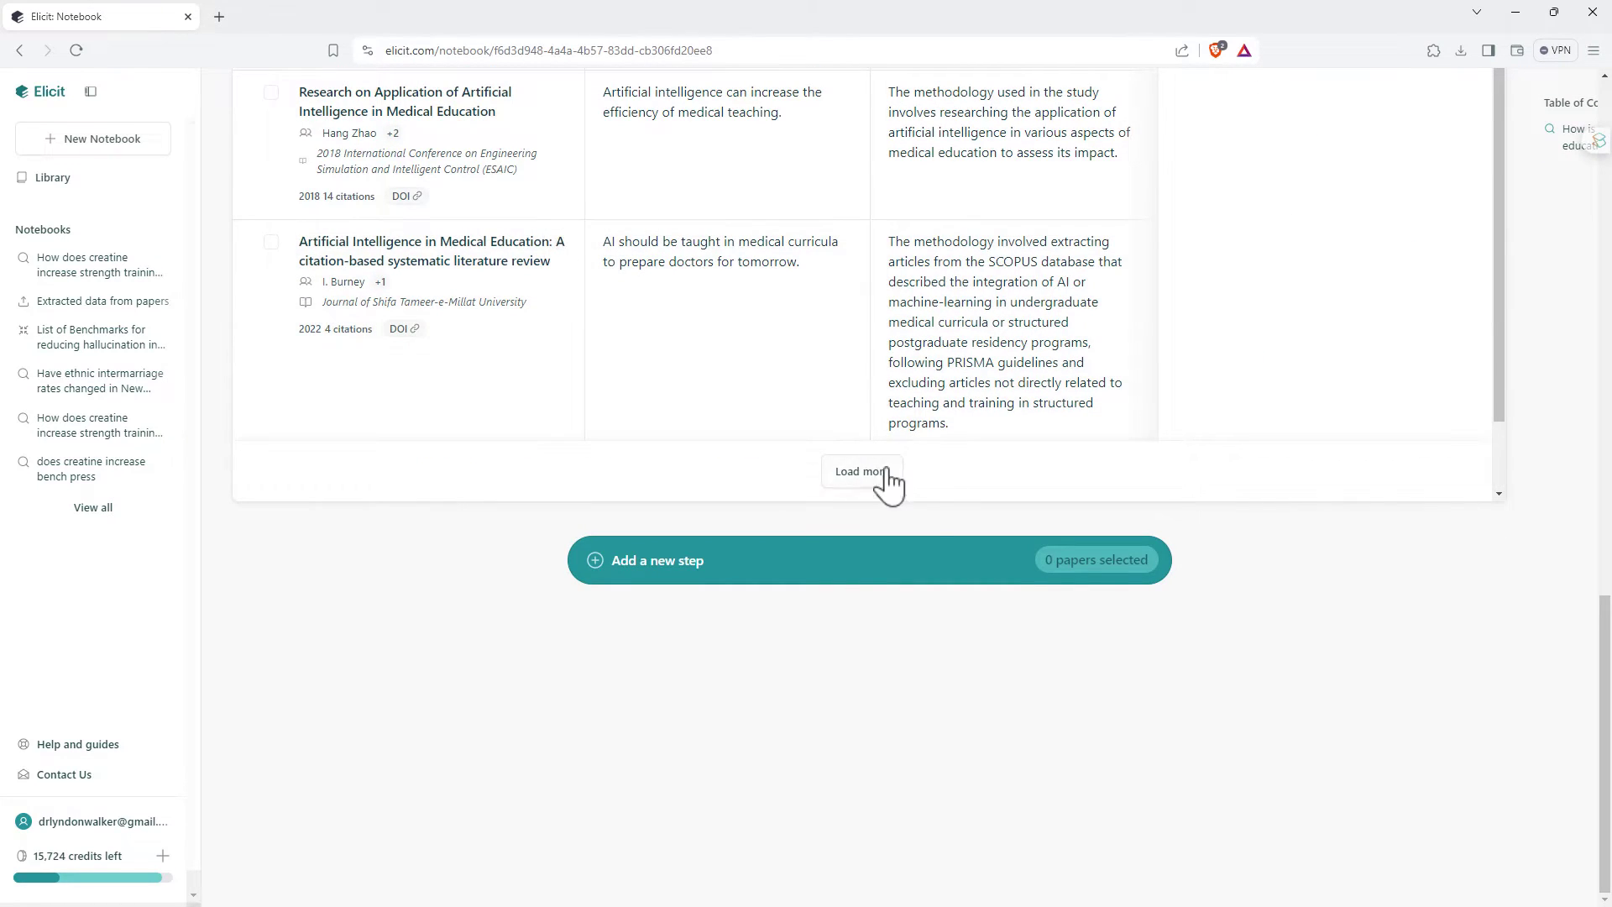
pyautogui.click(596, 566)
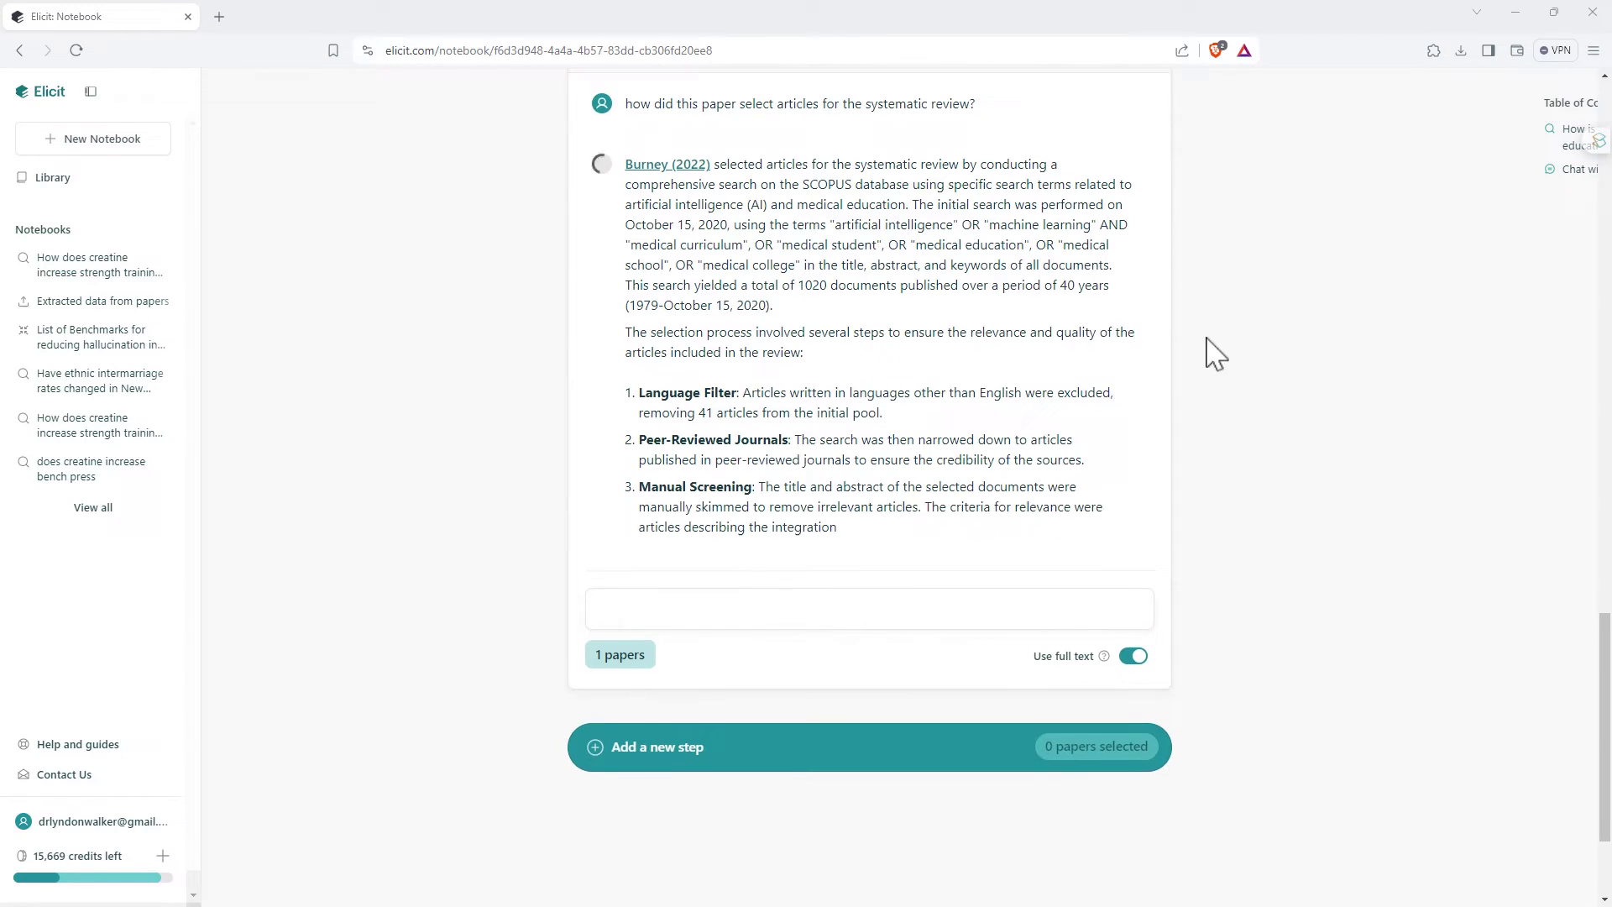
# - Turn on Use full text for the chat step once its answer finishes
pyautogui.scroll(5, 1101, 331)
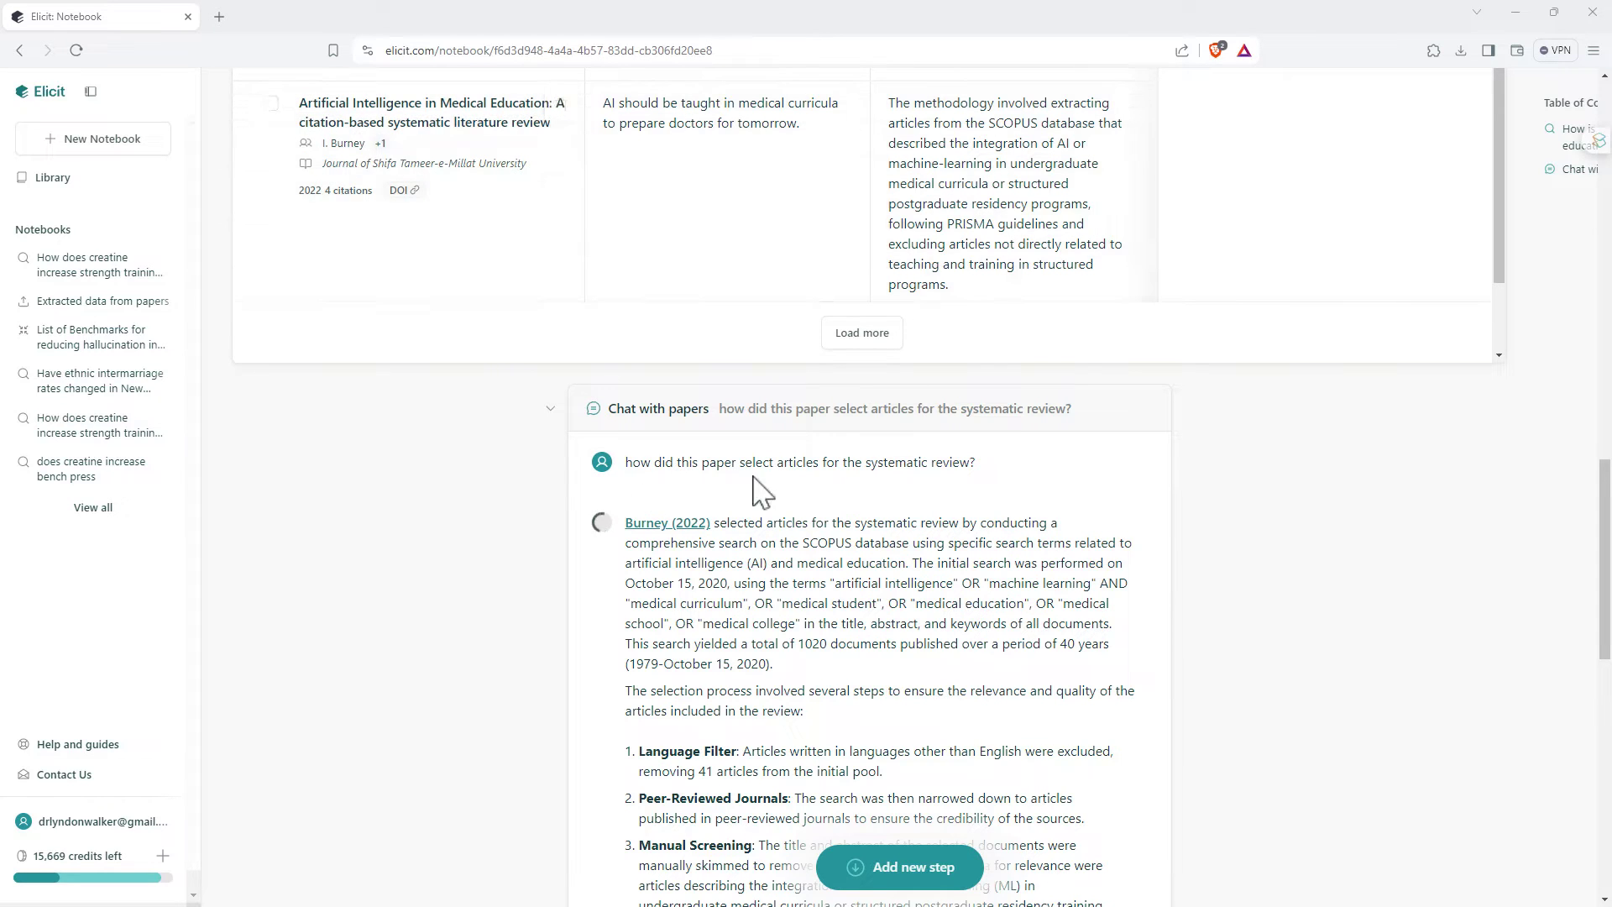
pyautogui.scroll(-4, 1125, 504)
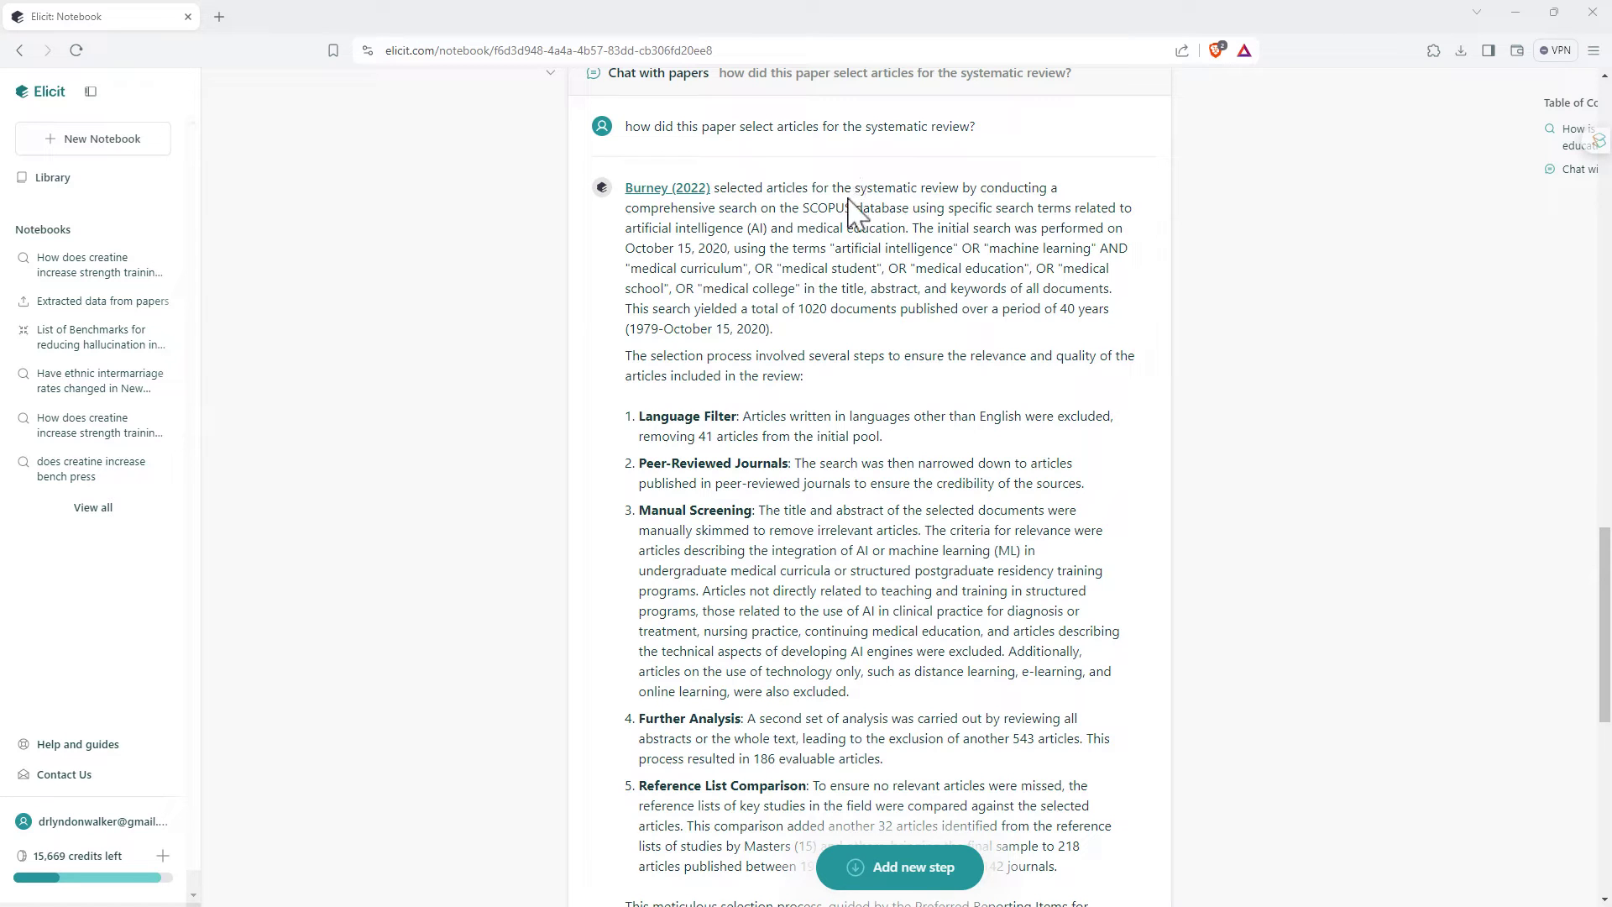
pyautogui.scroll(-4, 987, 340)
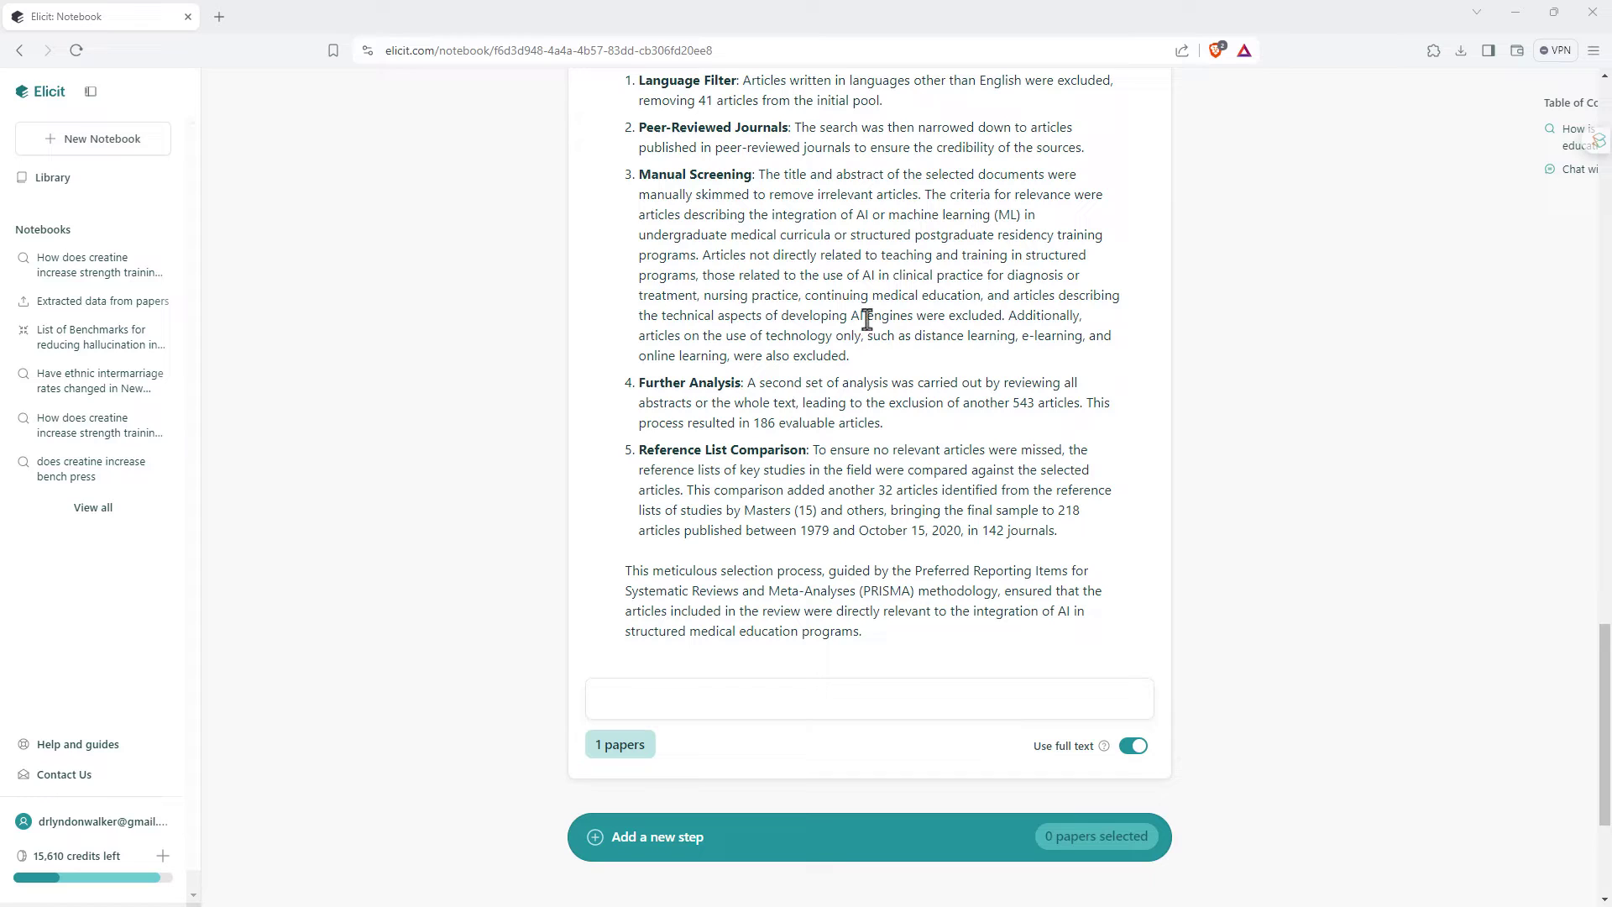
pyautogui.moveTo(1101, 746)
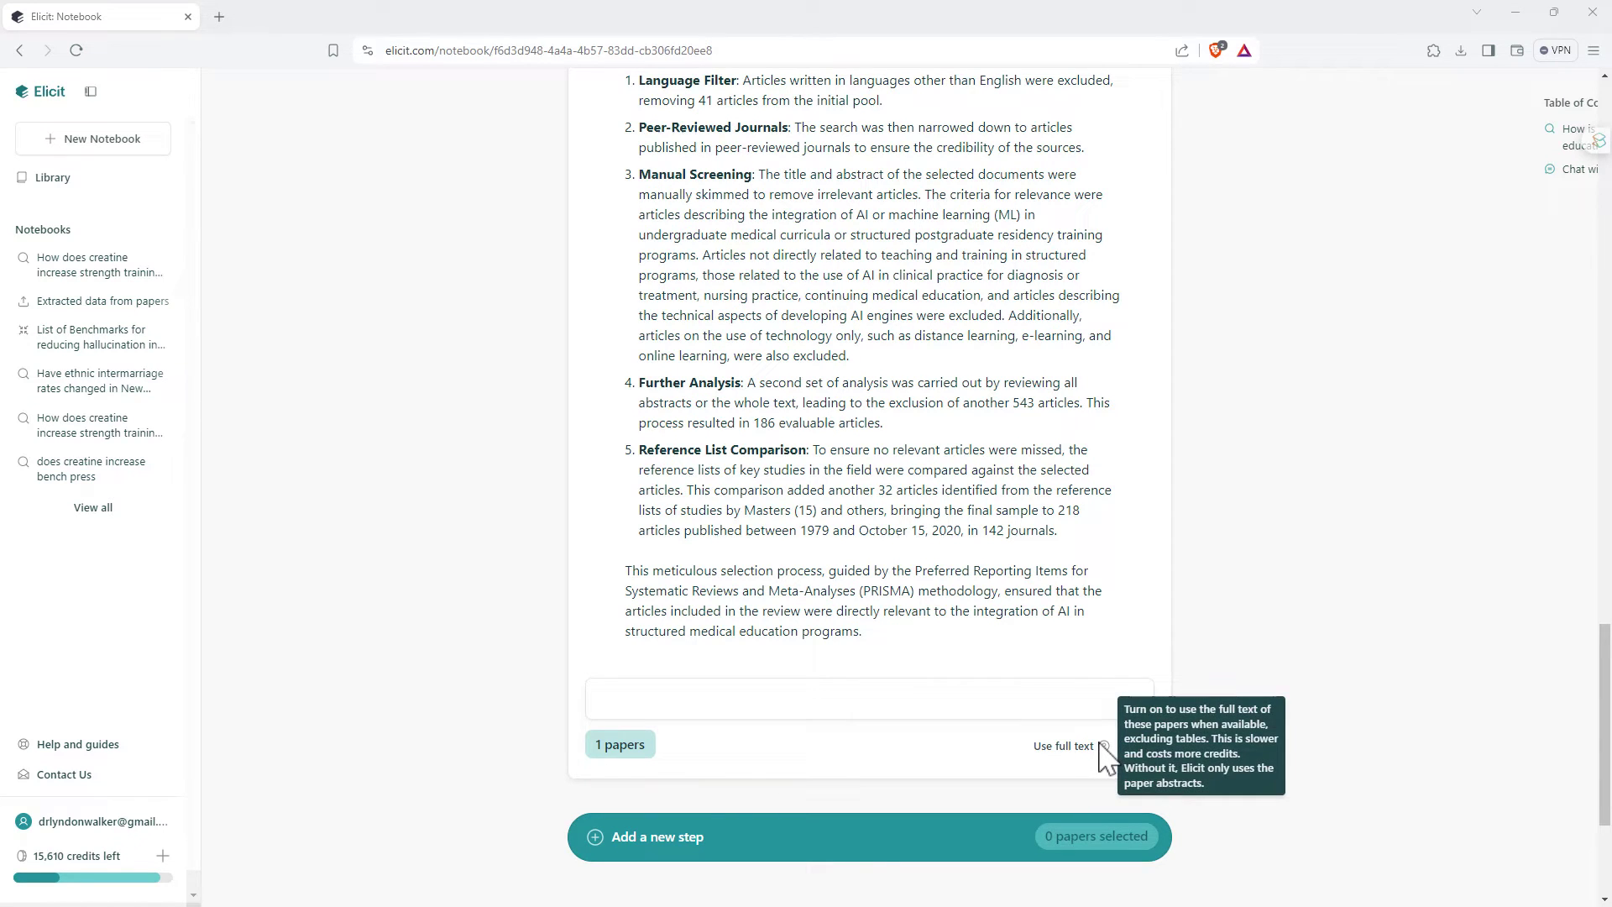
pyautogui.click(1130, 746)
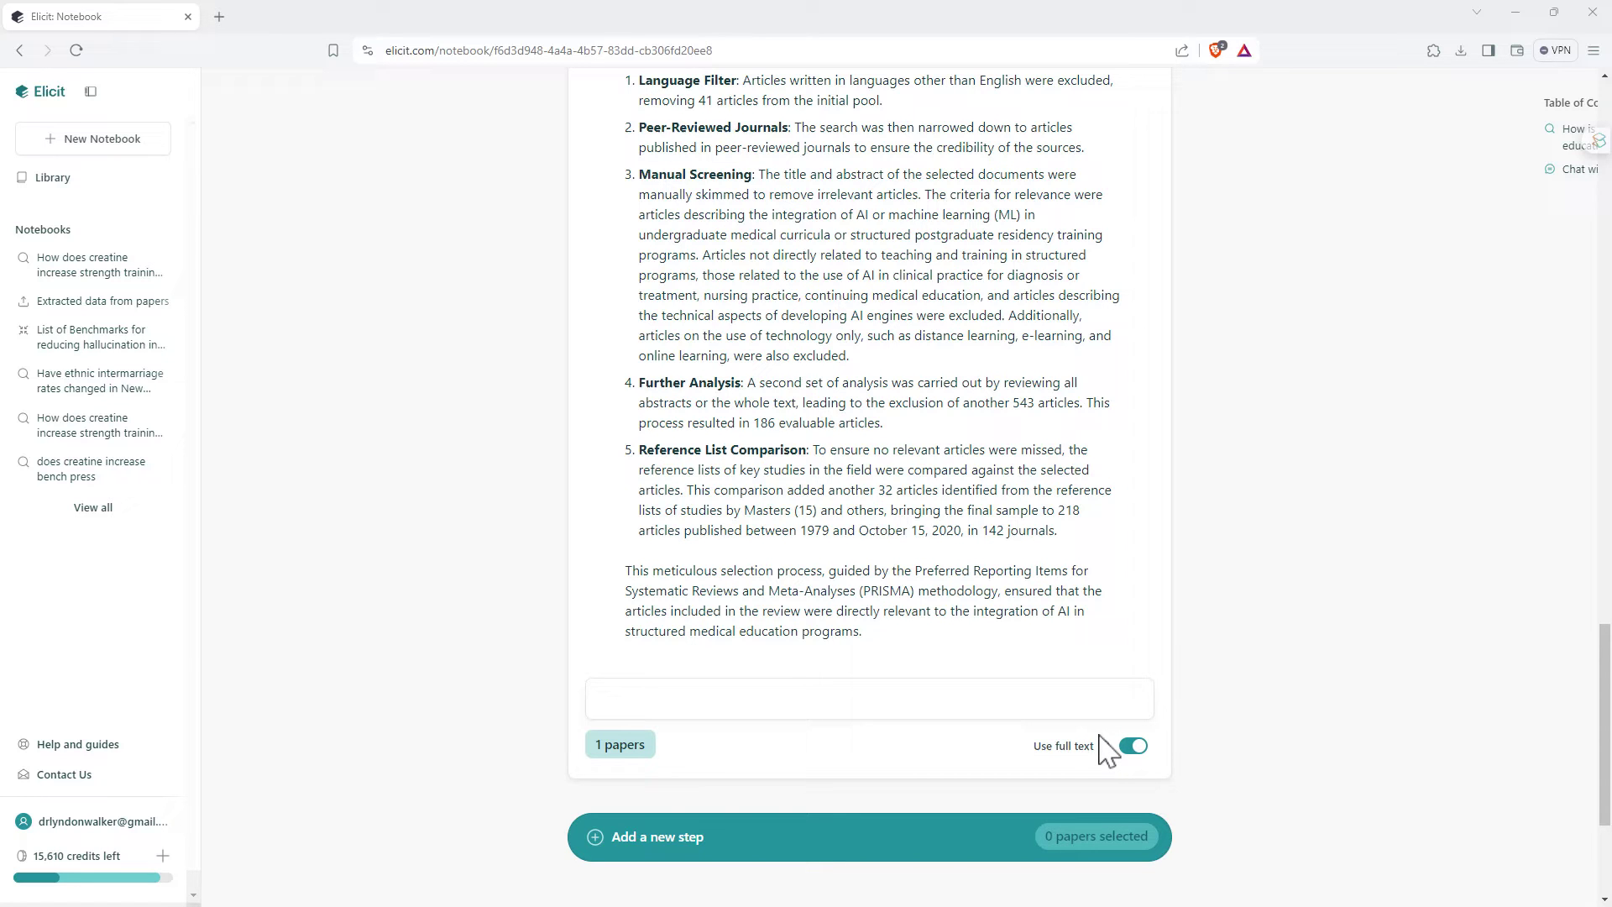
# - Select all 8 papers with the Paper header checkbox in the results table
pyautogui.scroll(15, 1016, 646)
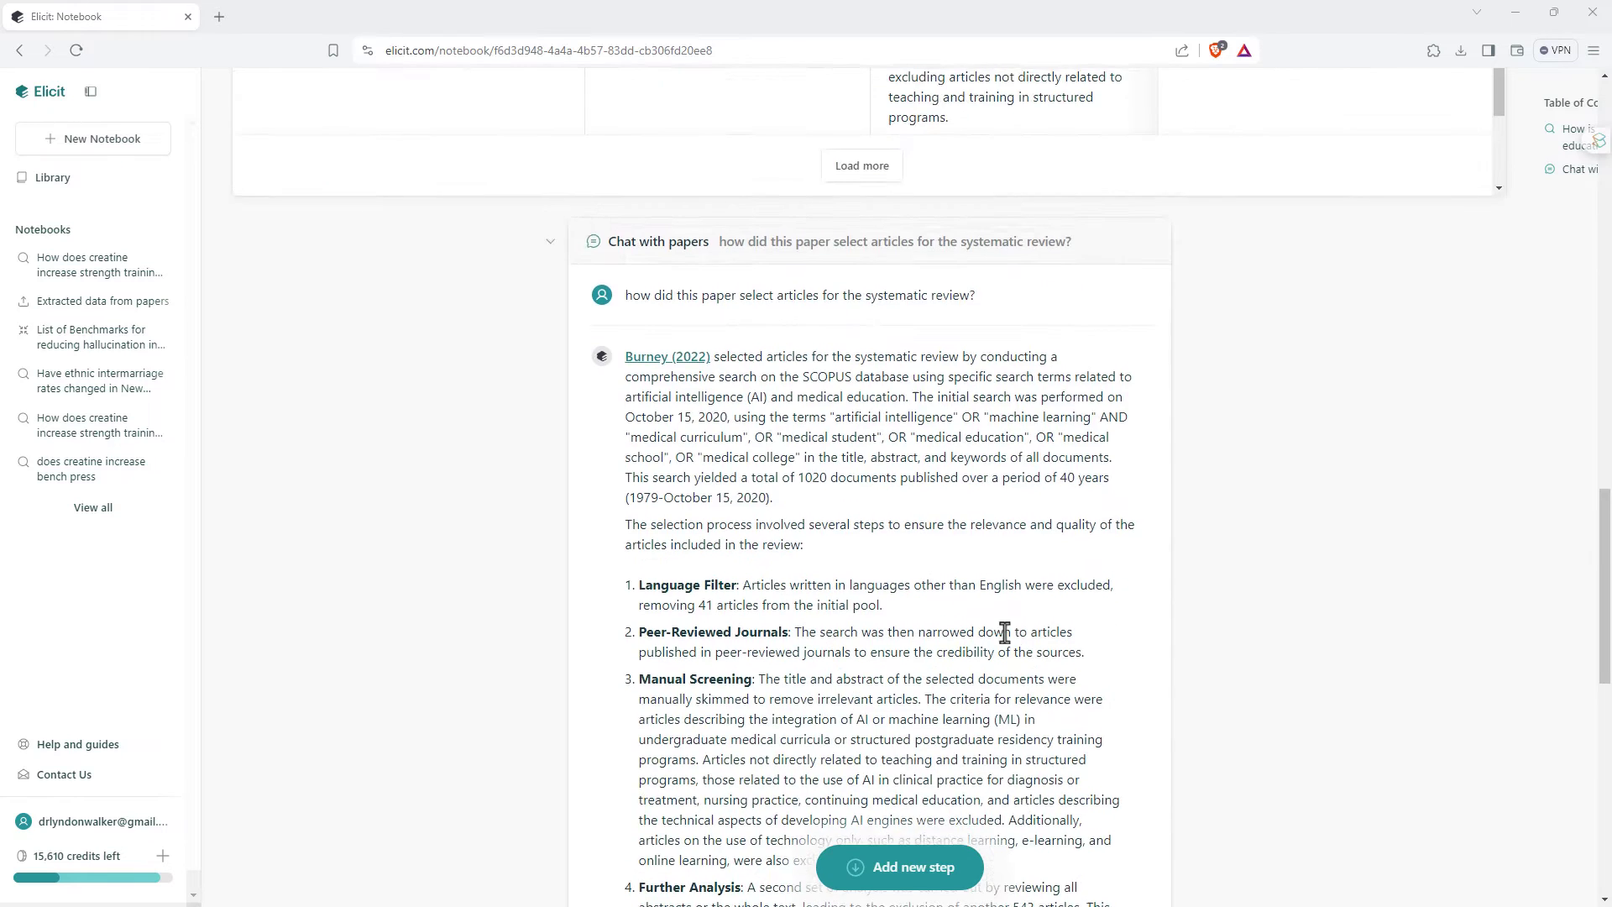
pyautogui.scroll(4, 378, 369)
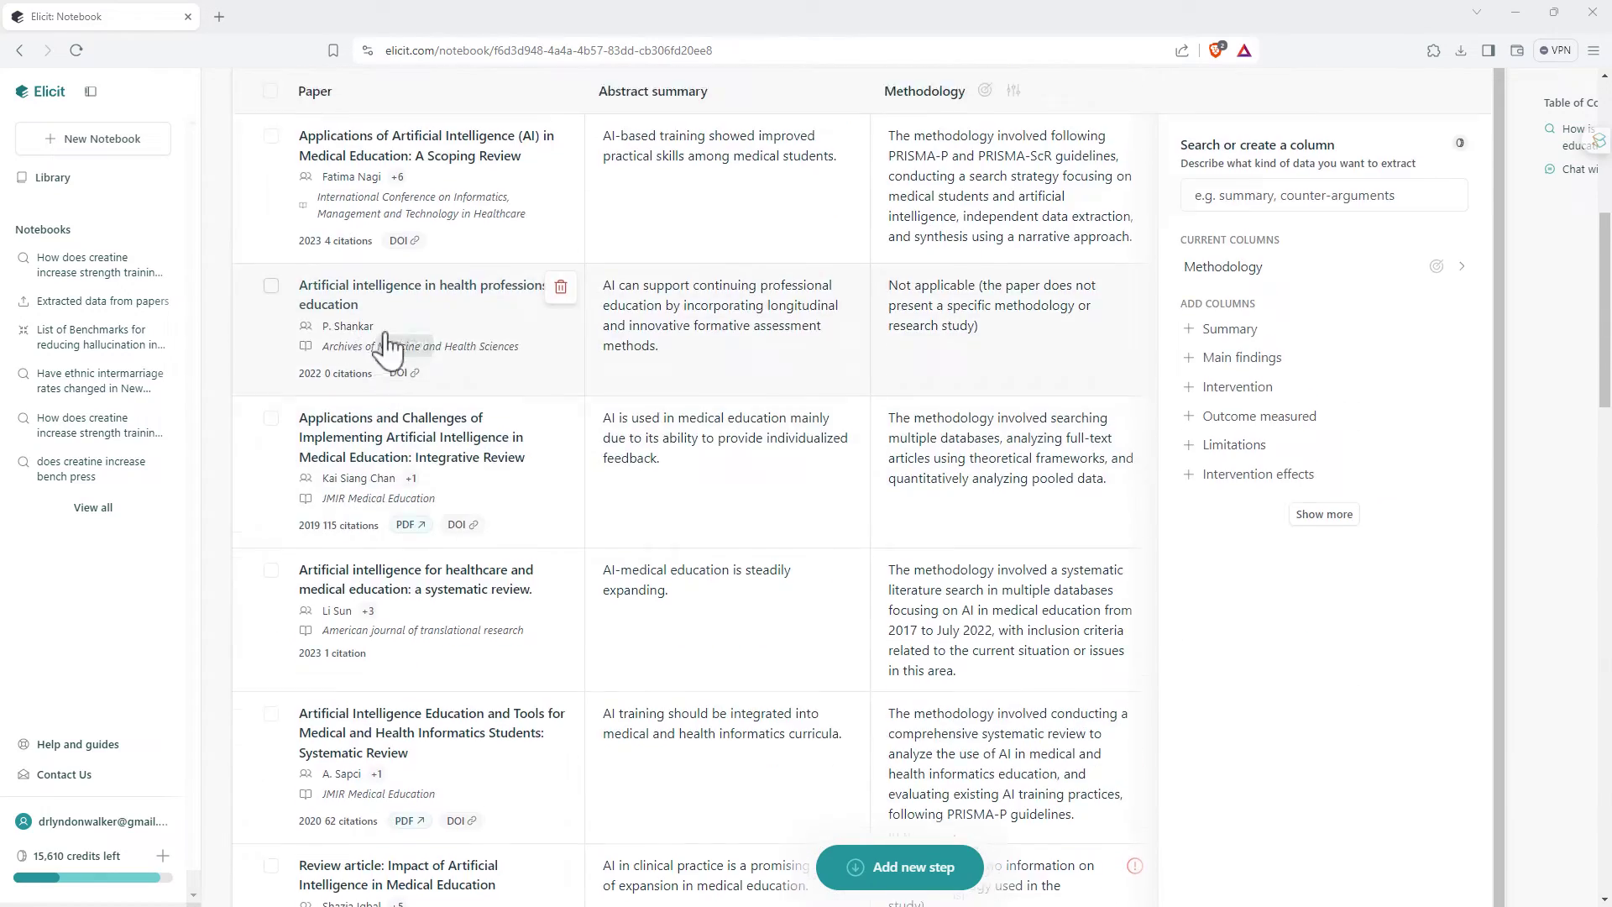
pyautogui.click(269, 410)
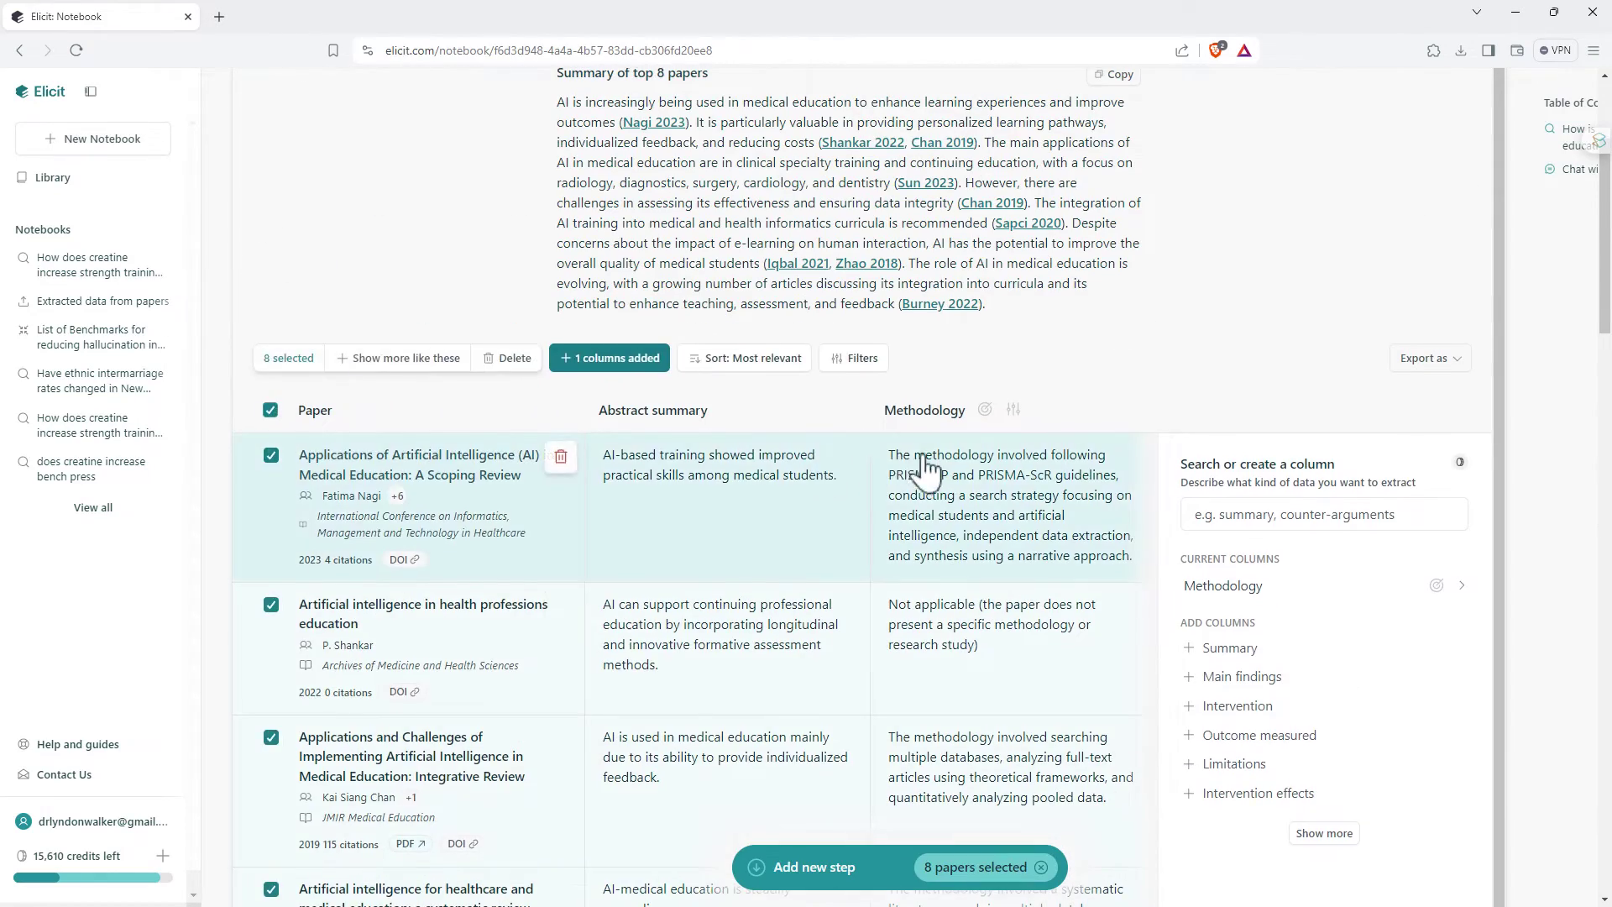
pyautogui.scroll(-18, 932, 462)
pyautogui.scroll(2, 938, 445)
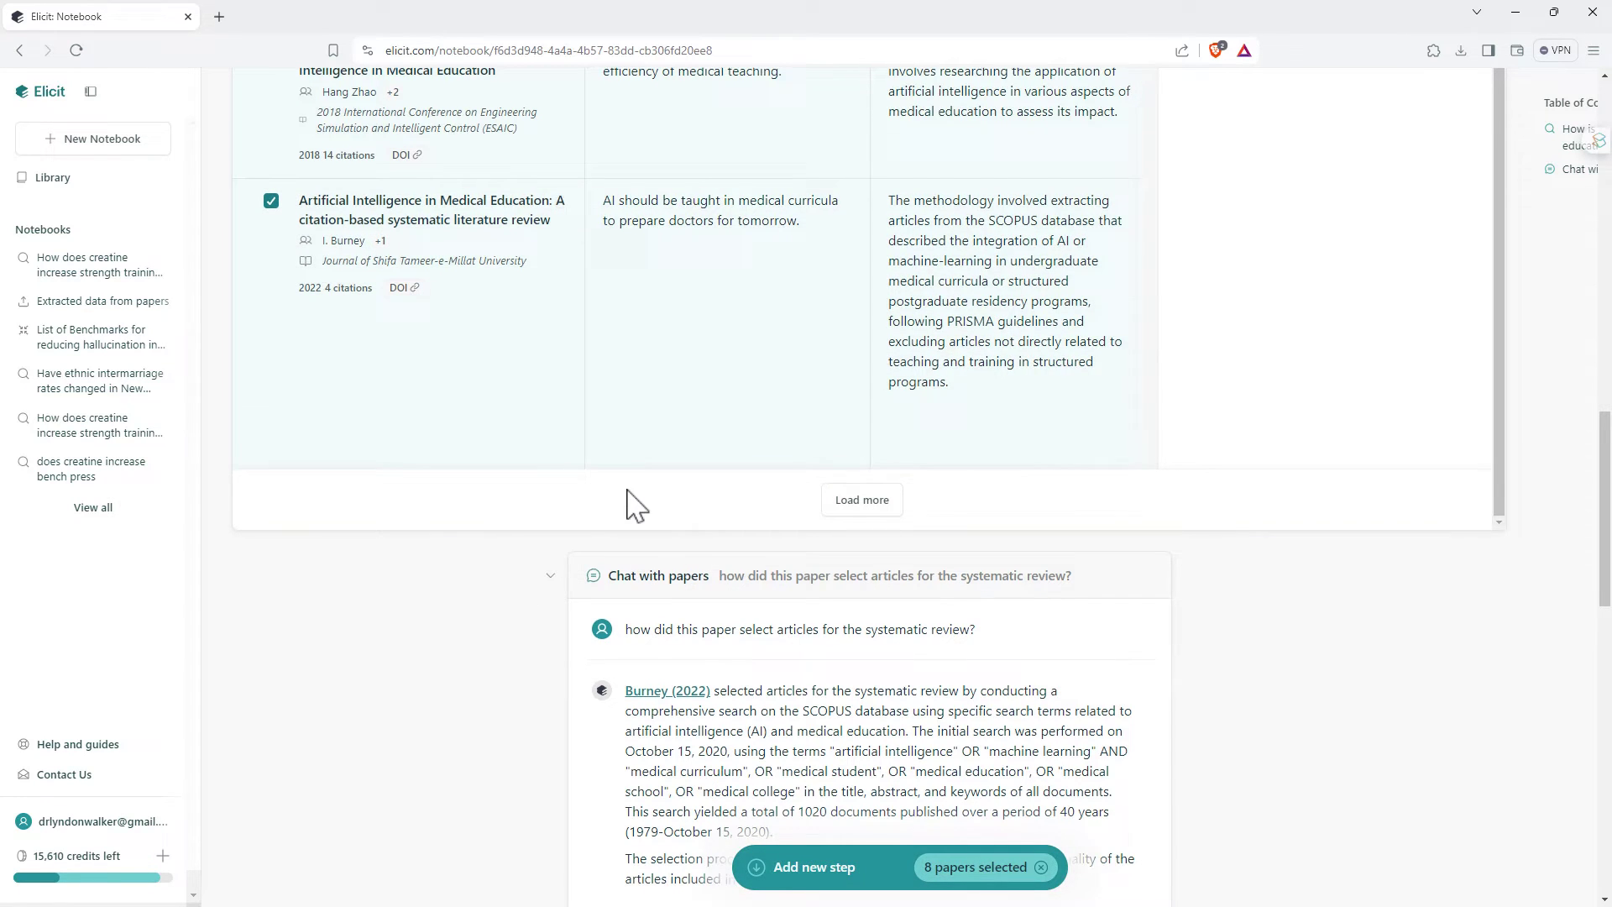
pyautogui.scroll(-1, 622, 499)
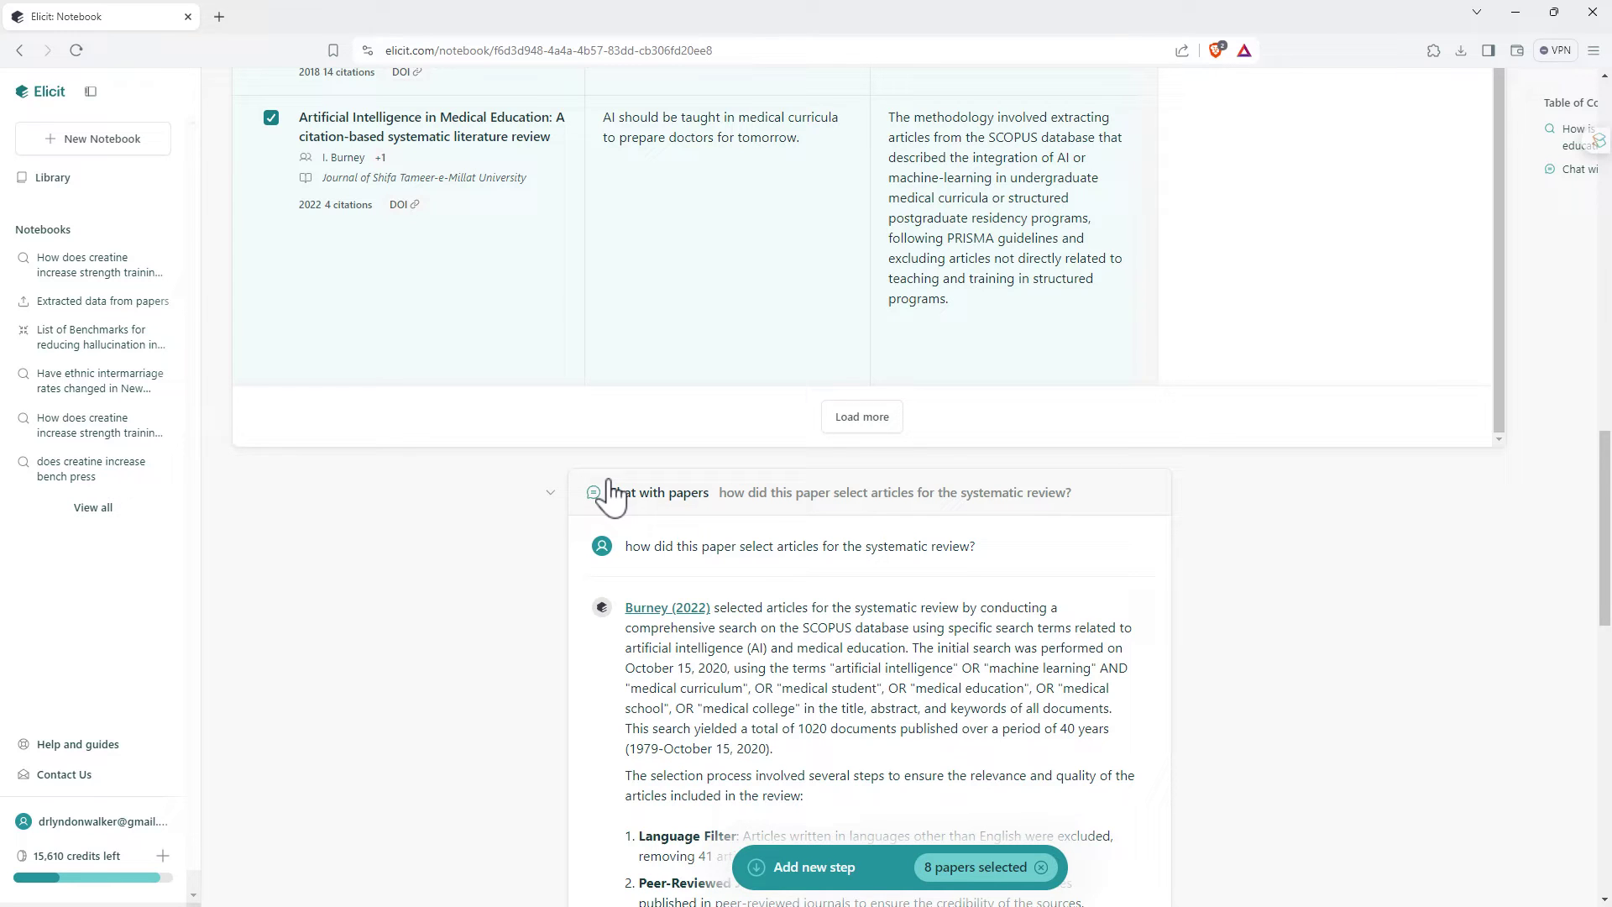
pyautogui.scroll(15, 444, 487)
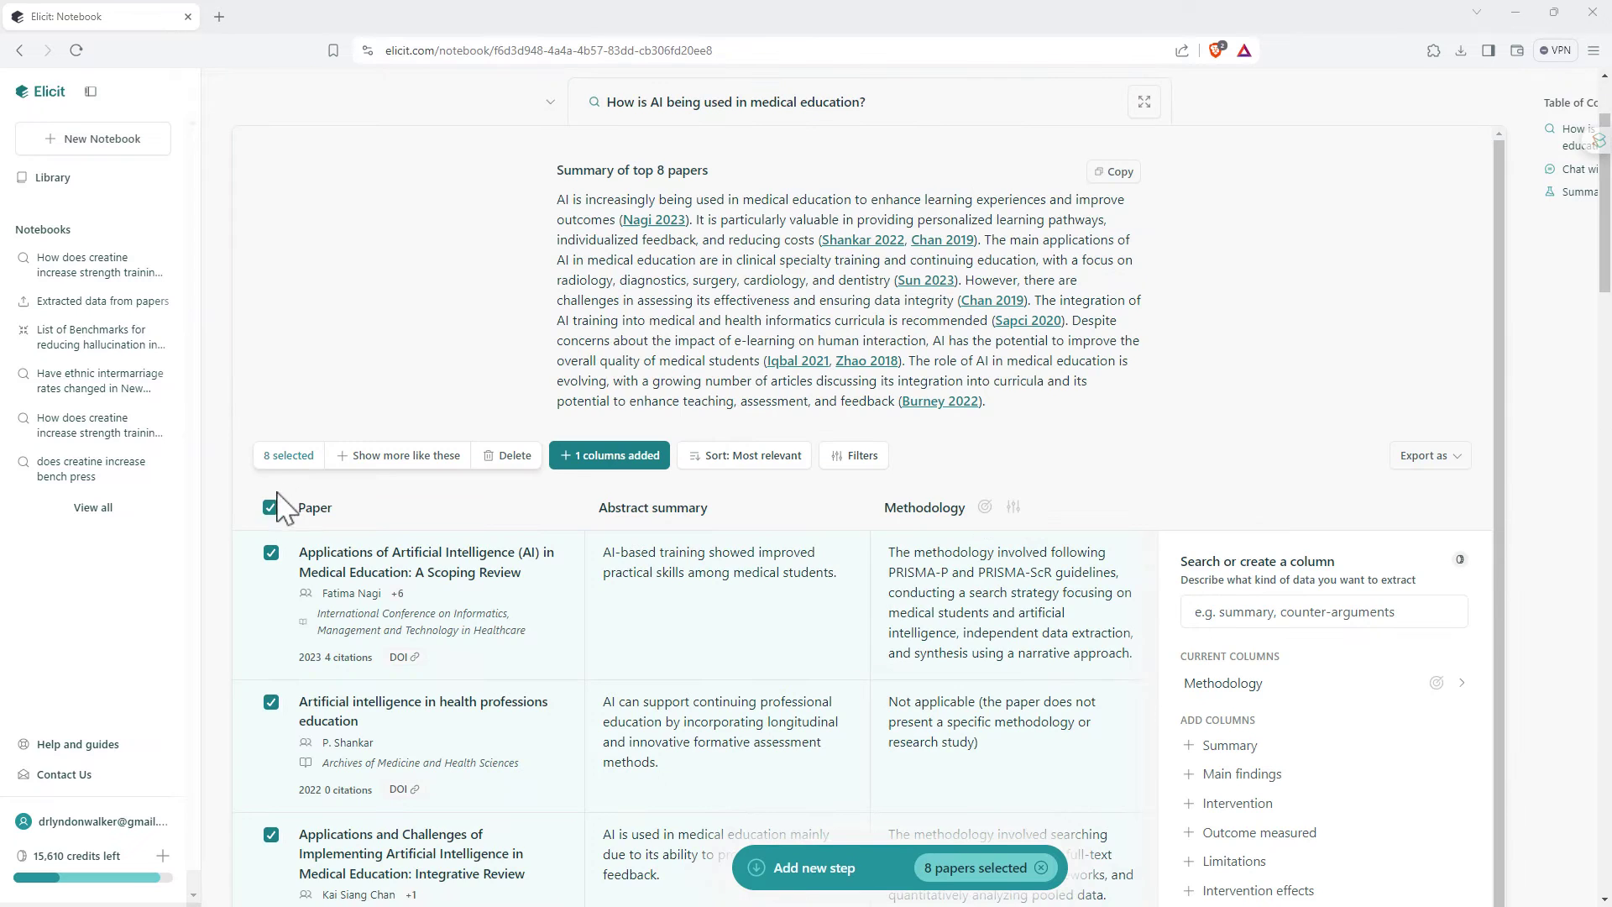
pyautogui.scroll(-10, 274, 514)
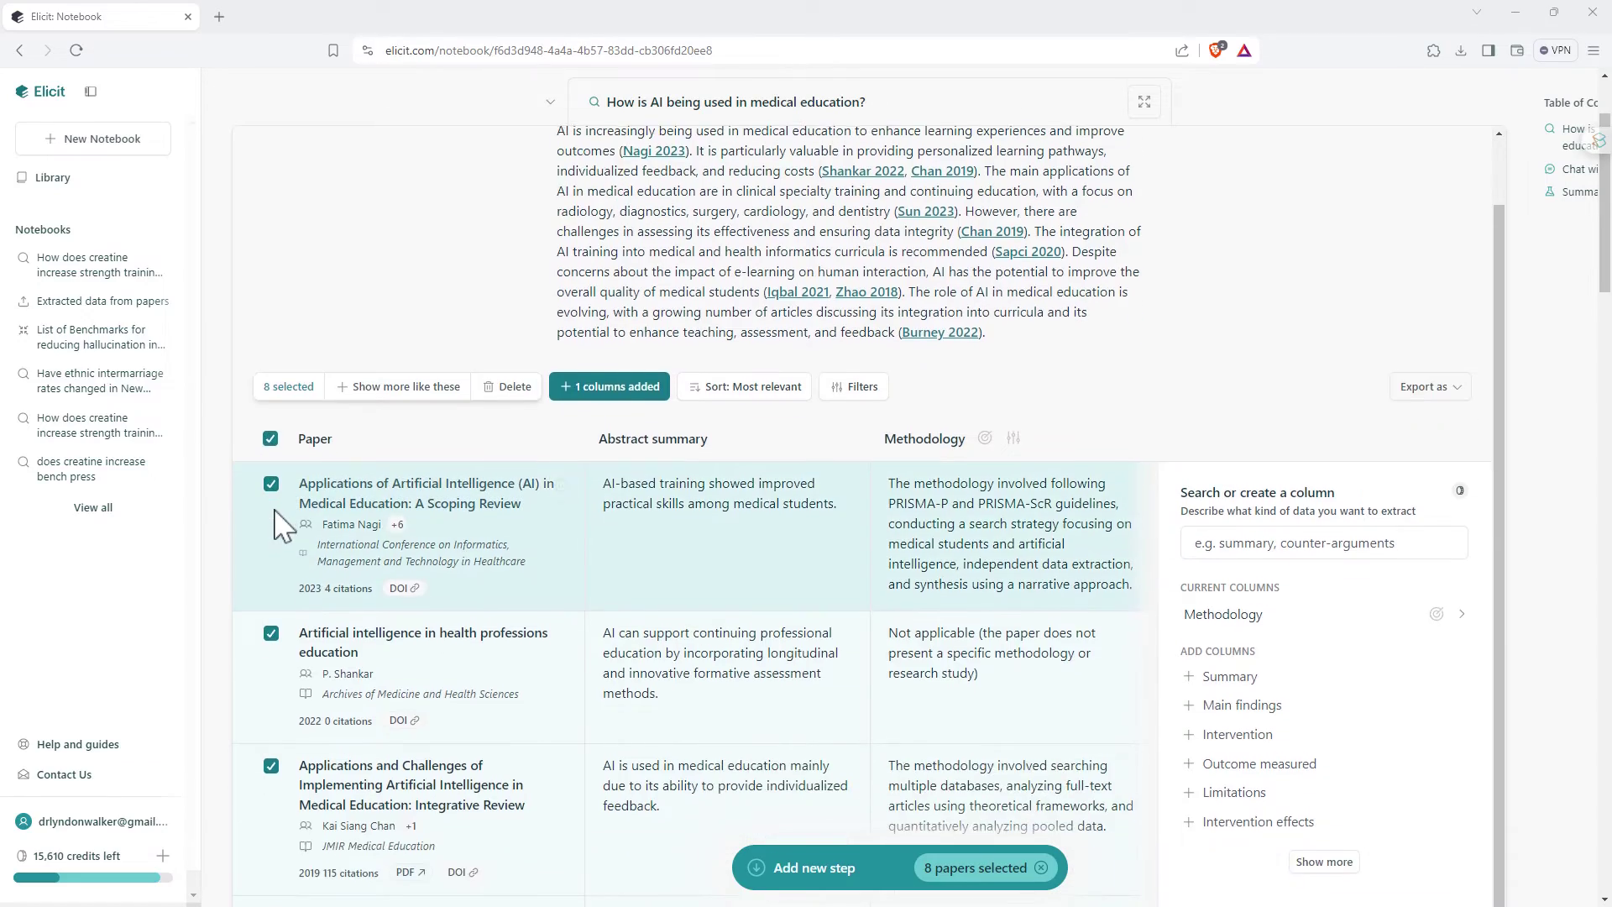
pyautogui.scroll(-10, 451, 541)
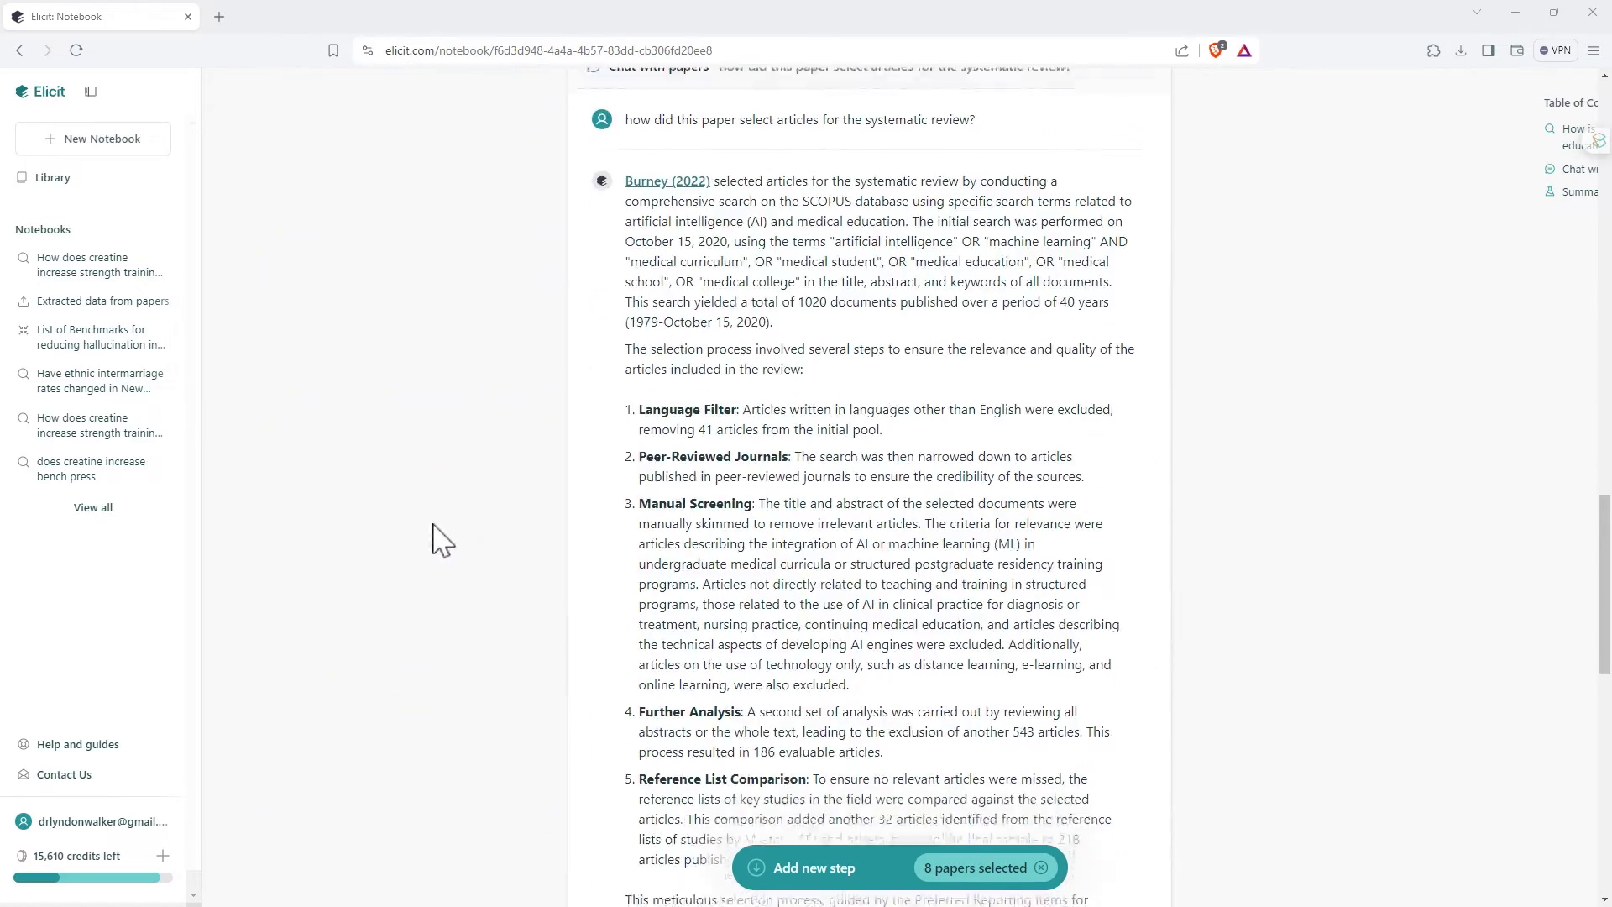
# - Add a Chat with papers step over the 8 selected papers asking for their common themes
pyautogui.scroll(-10, 449, 507)
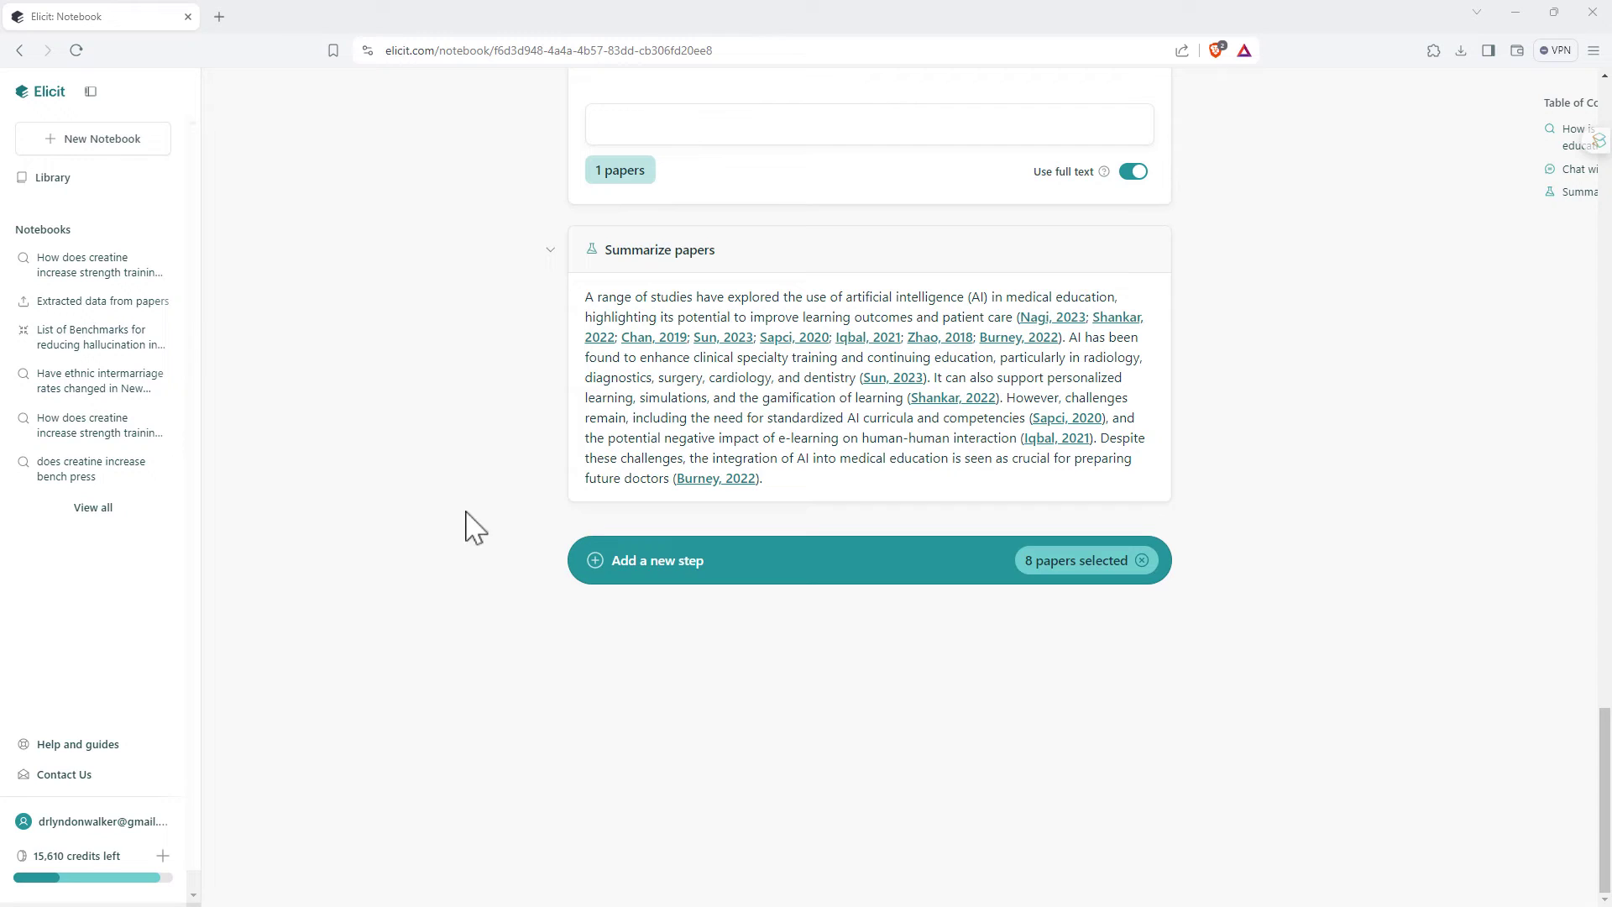
pyautogui.click(596, 566)
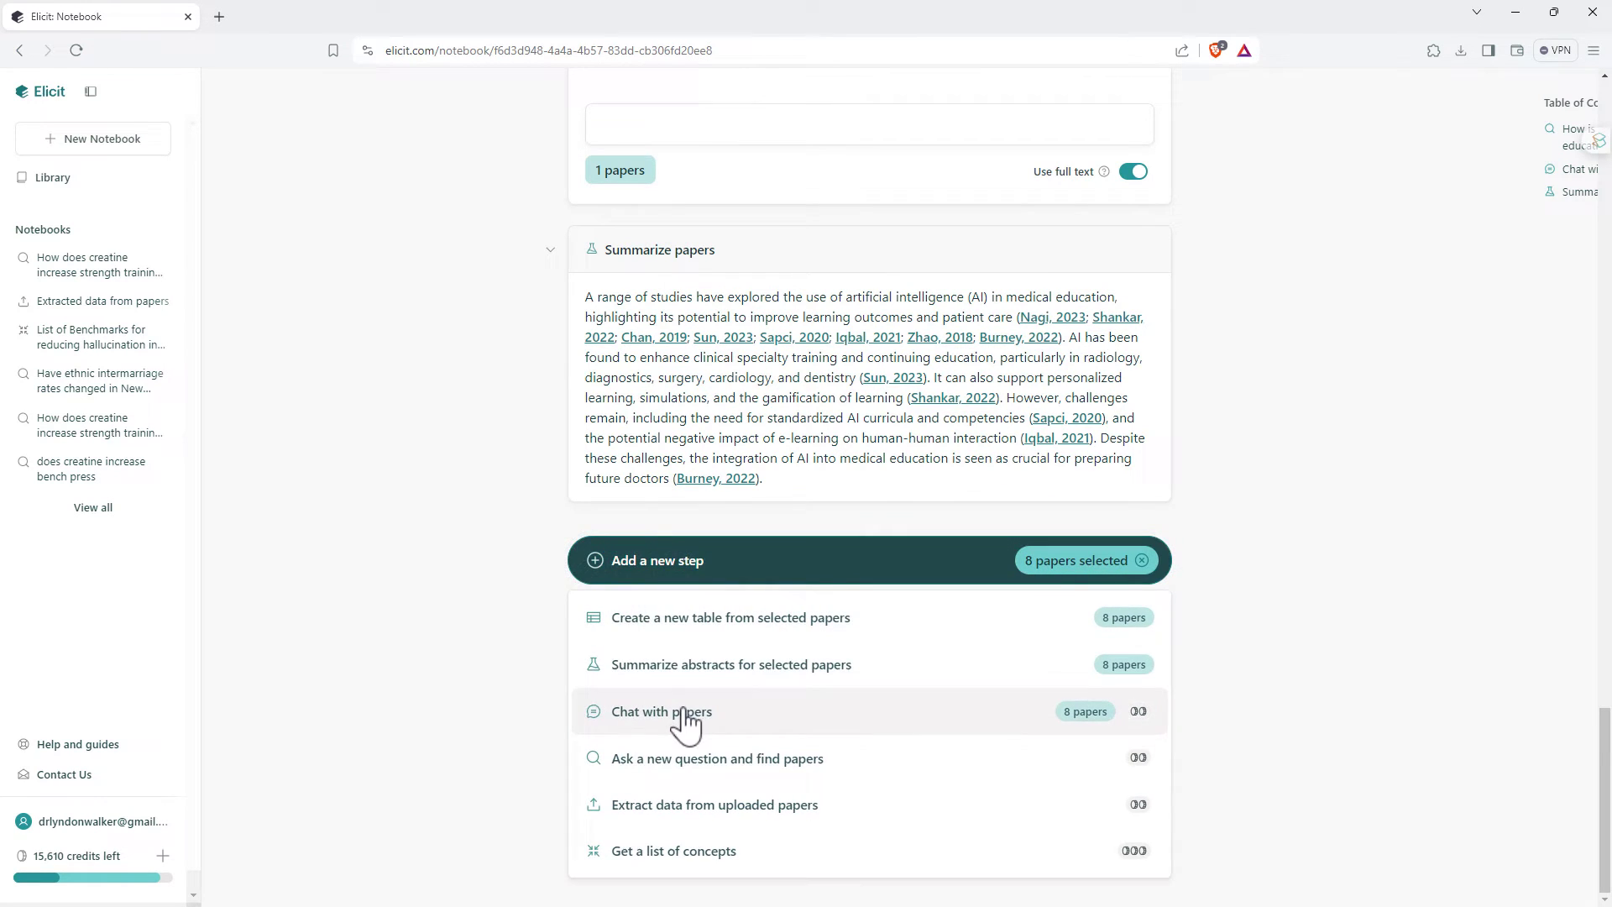
pyautogui.click(687, 713)
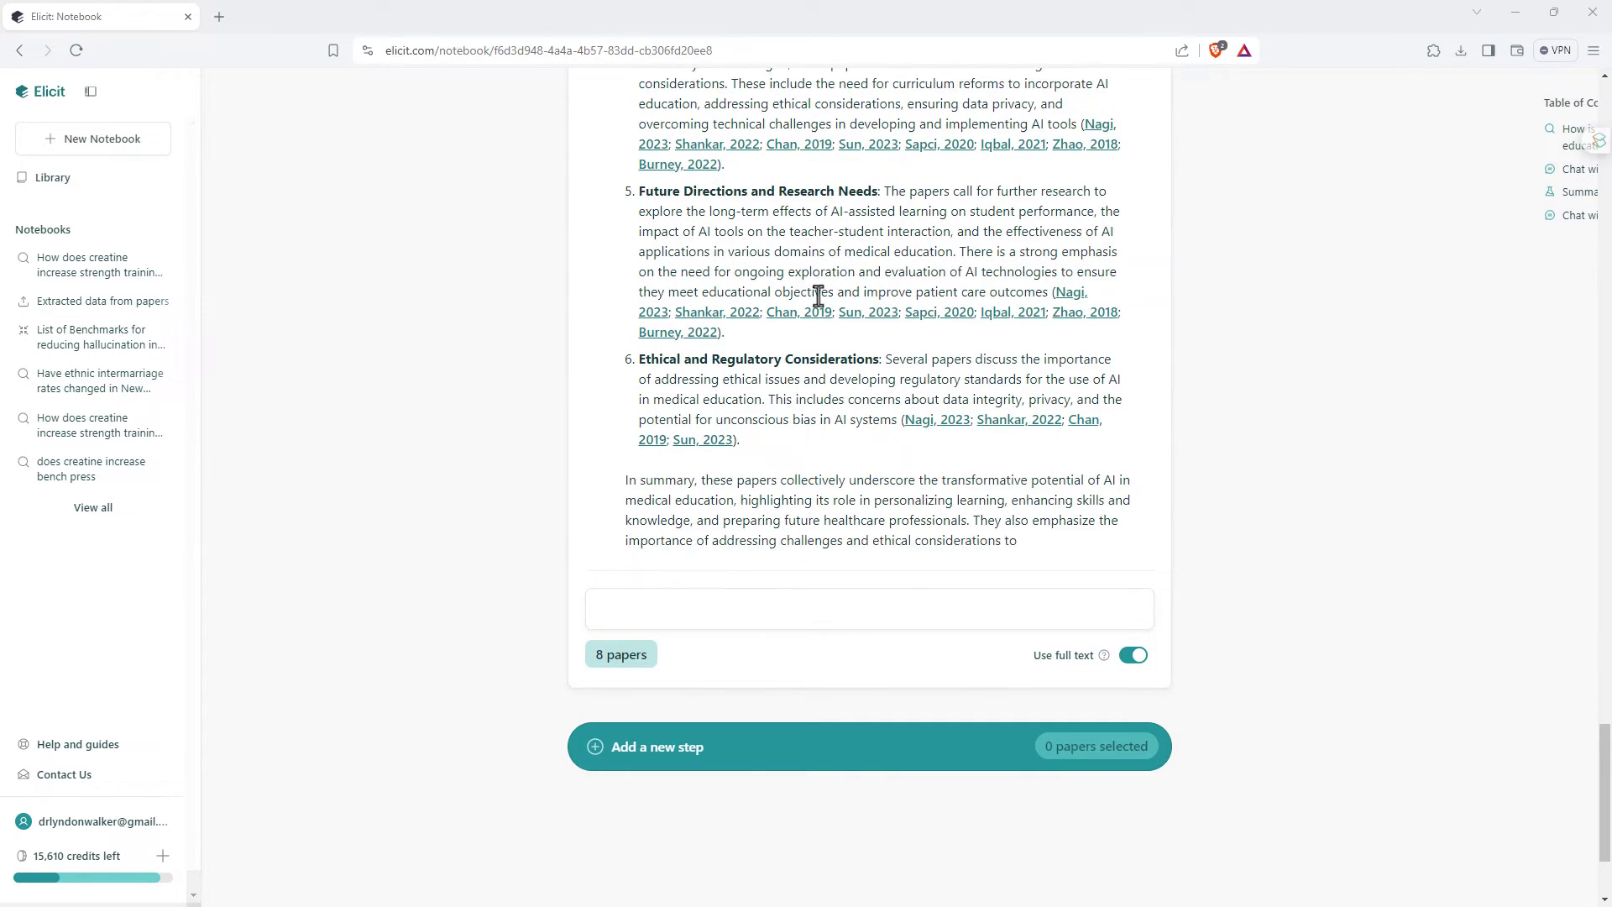
pyautogui.scroll(6, 1351, 384)
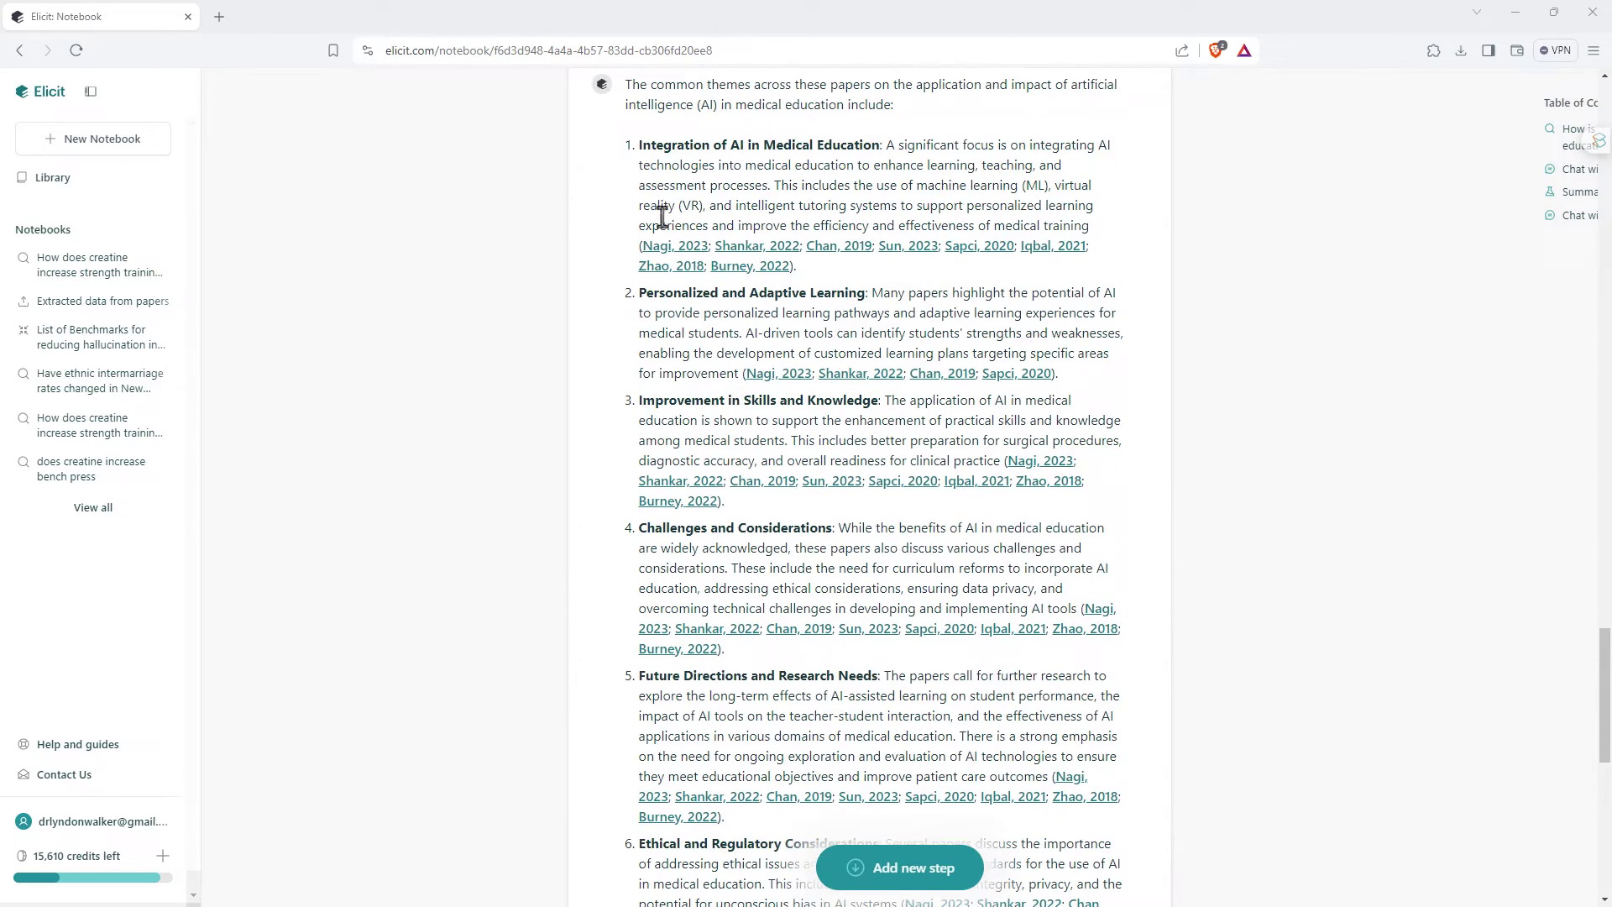
pyautogui.scroll(-6, 1018, 259)
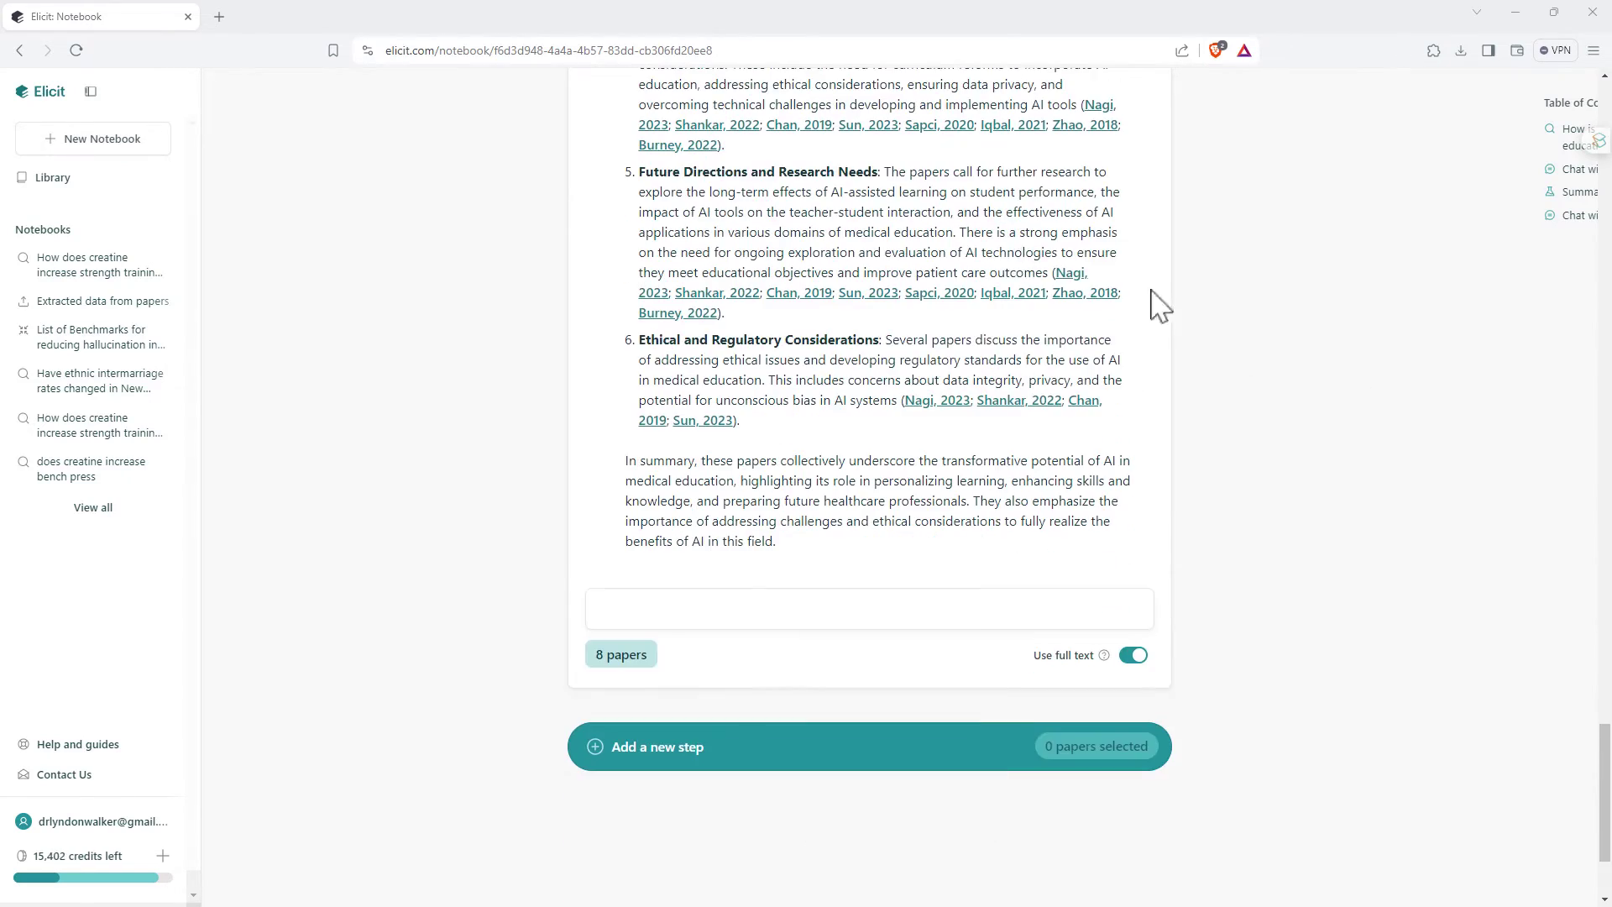
pyautogui.scroll(-2, 1079, 296)
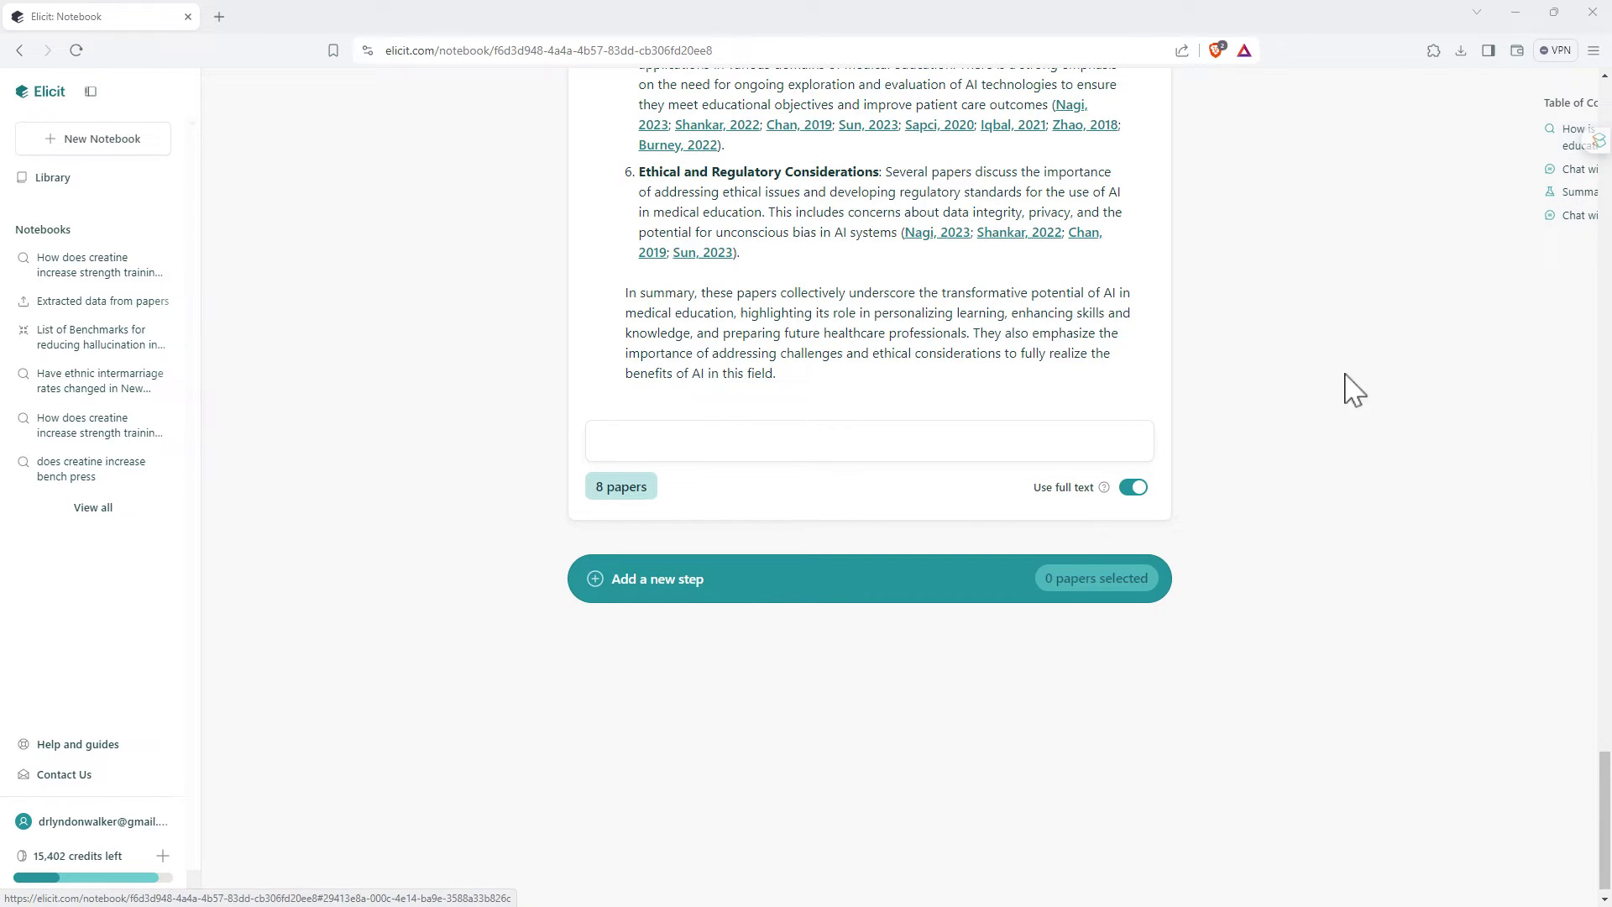
pyautogui.scroll(3, 1280, 365)
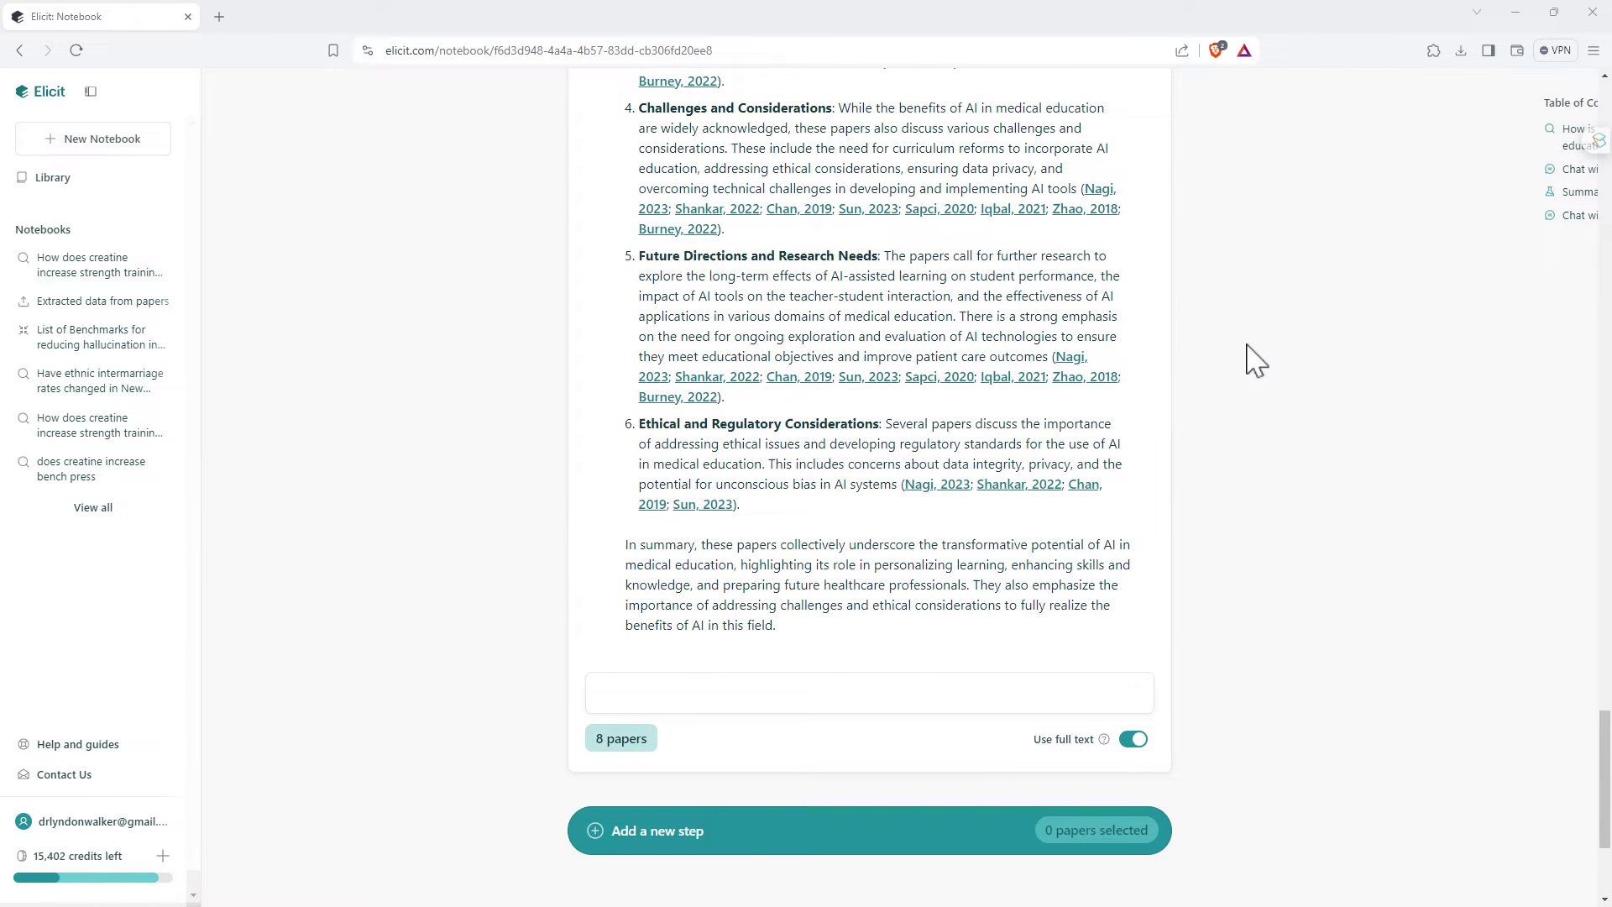
pyautogui.scroll(15, 1287, 371)
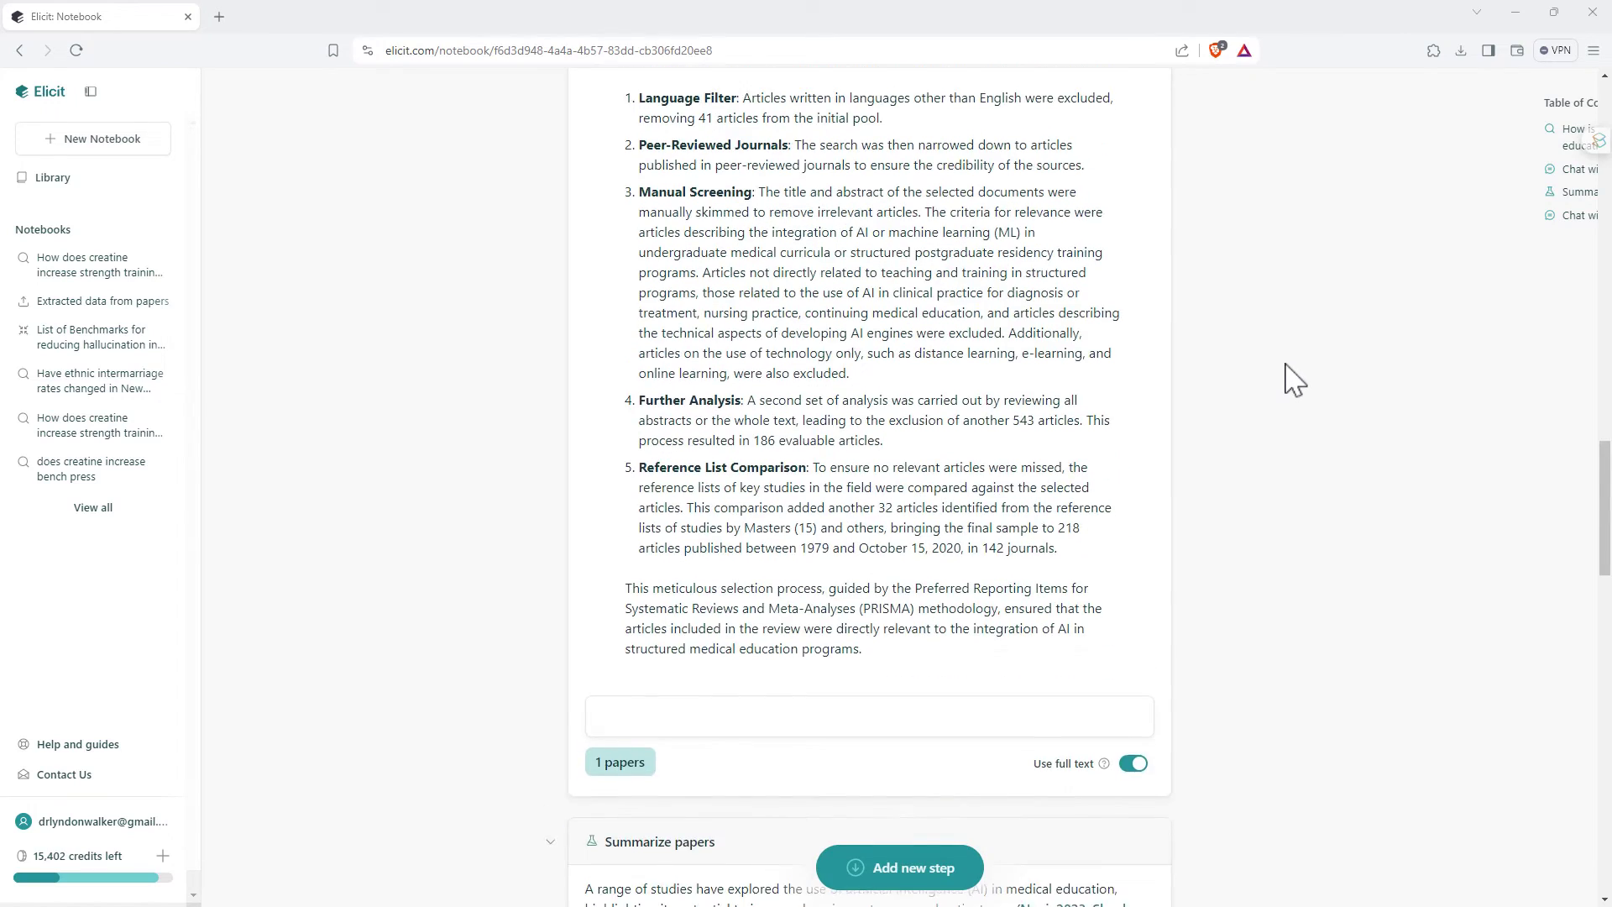
pyautogui.scroll(-12, 1287, 370)
# - Select the uploaded inter-ethnic partnerships thesis for data extraction
pyautogui.scroll(-2, 1293, 372)
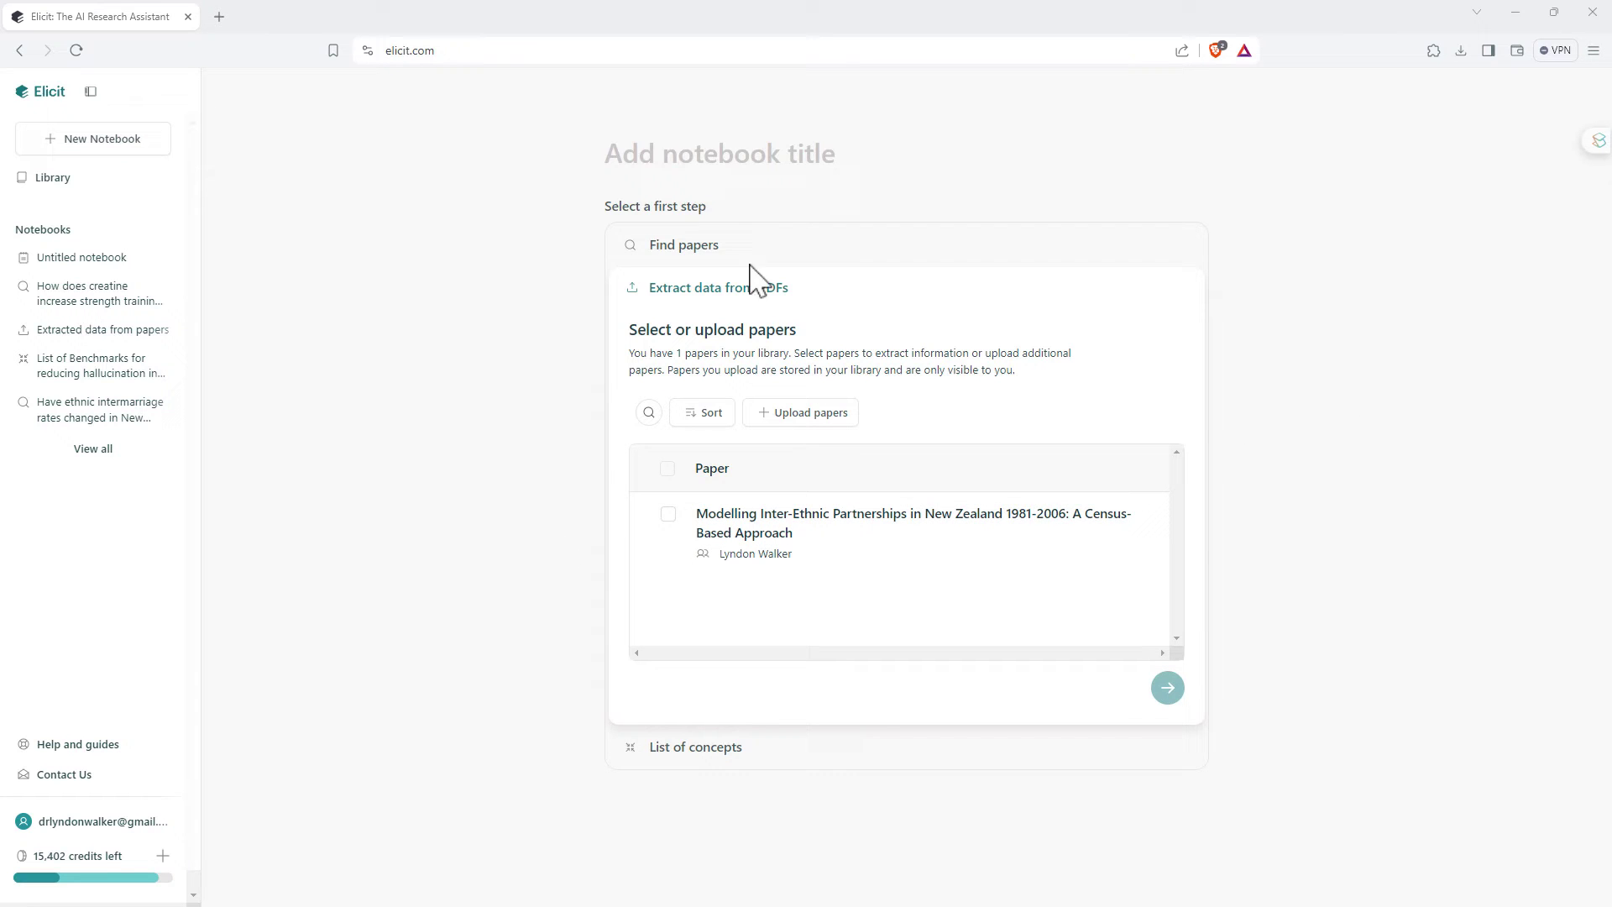
pyautogui.click(668, 515)
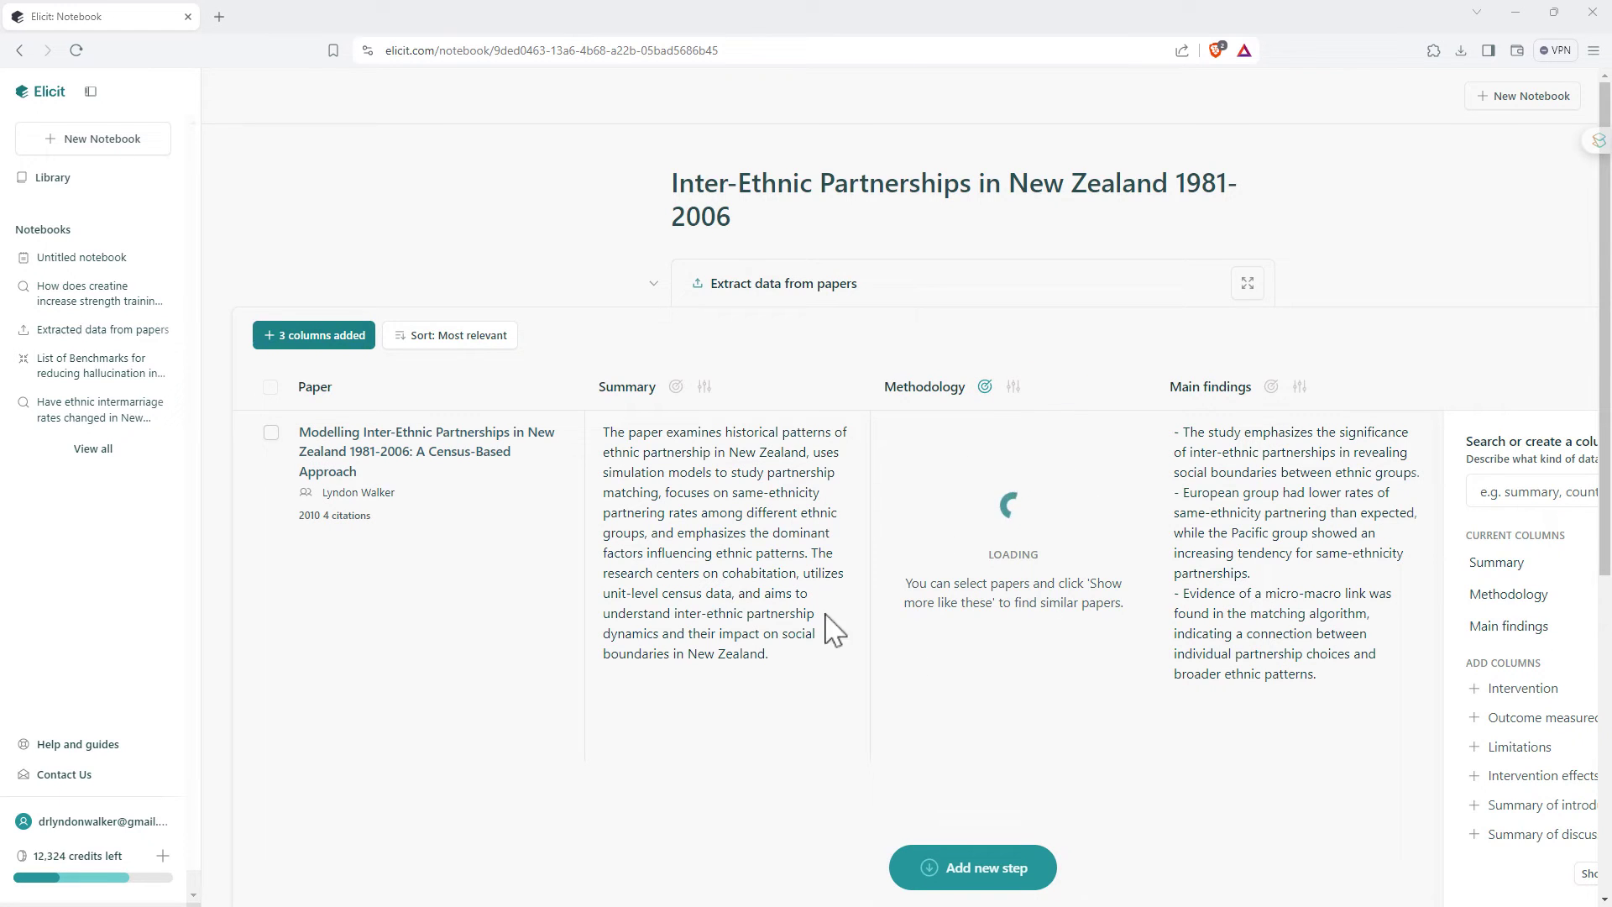
# - Switch off high accuracy in the Methodology column header so the cell fills in
pyautogui.click(986, 389)
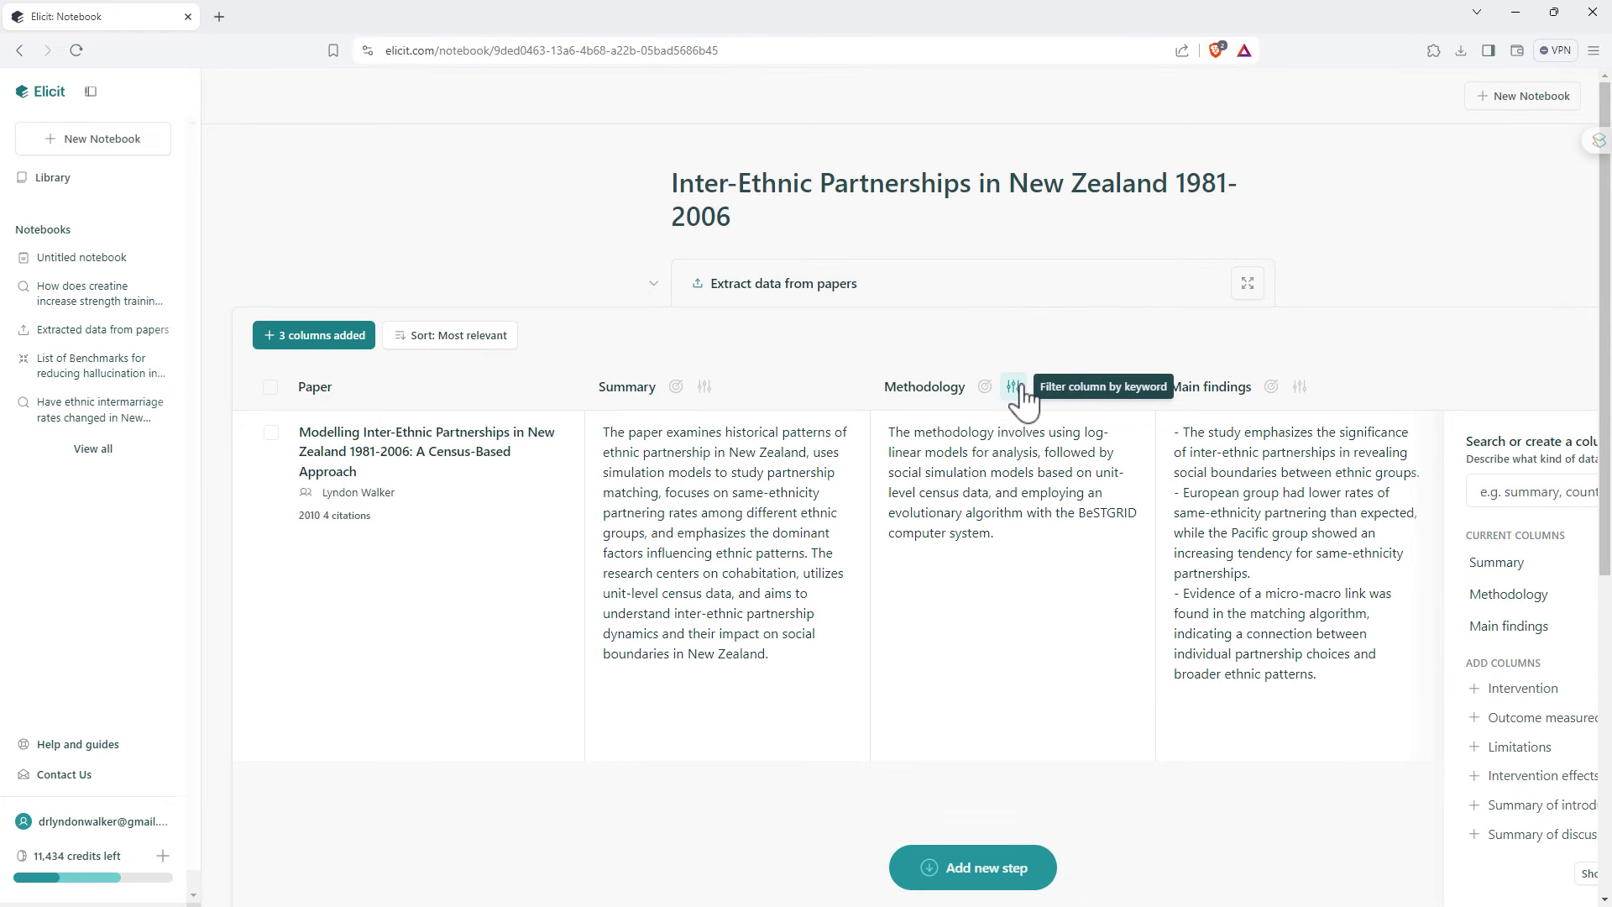
# - Select the thesis paper in the extraction table
pyautogui.scroll(-4, 1057, 466)
pyautogui.scroll(2, 944, 460)
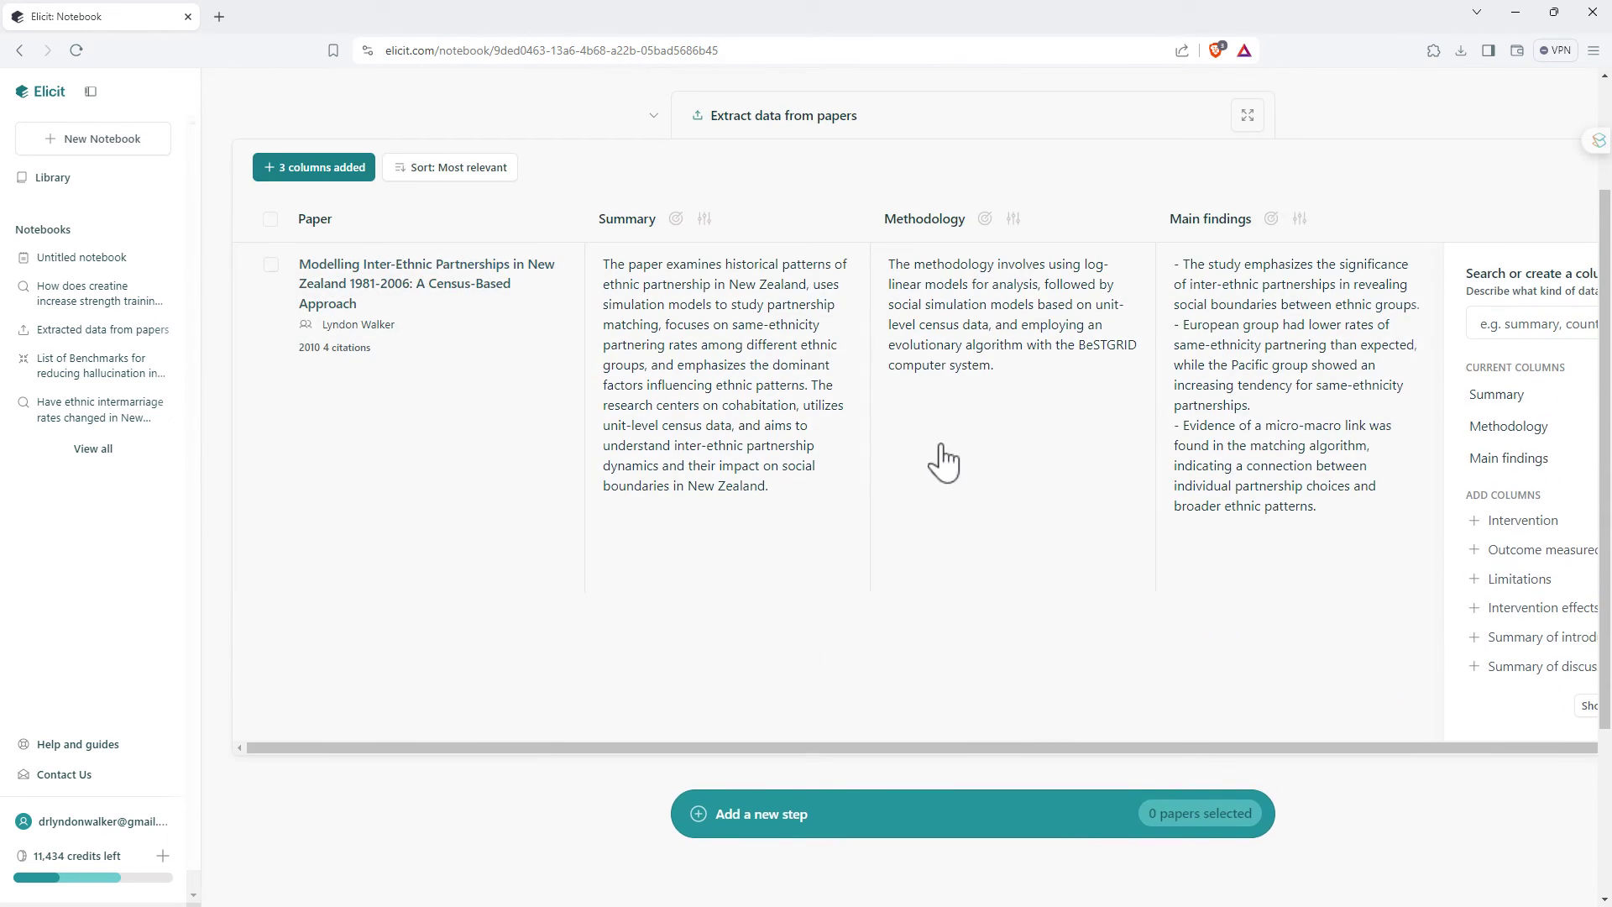
pyautogui.click(271, 267)
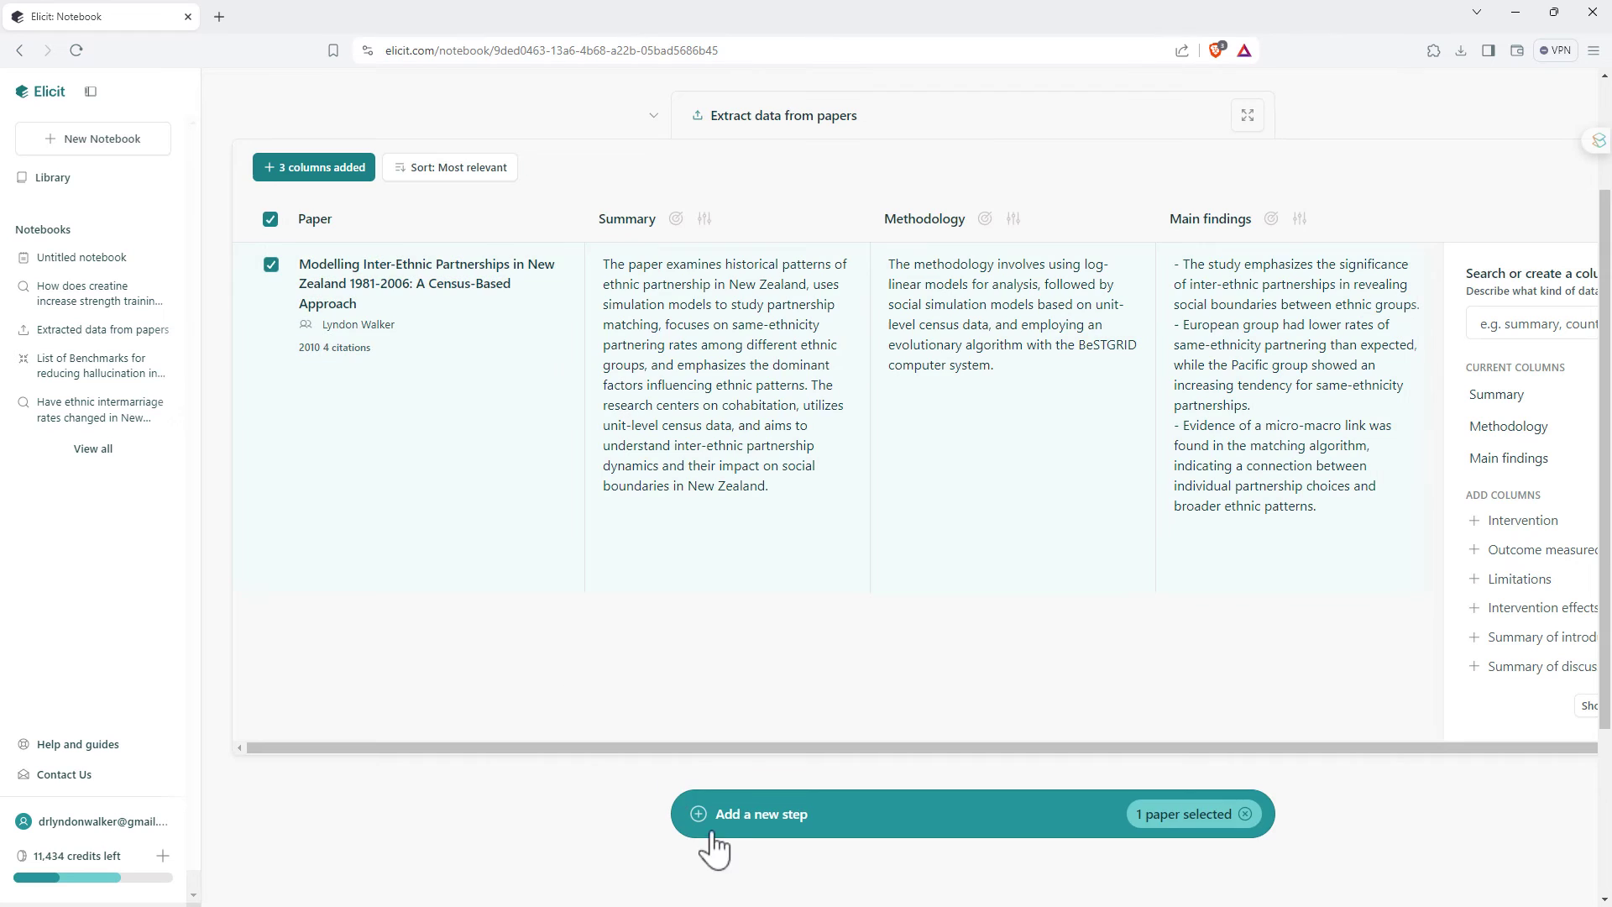
# - Add a Chat with papers step asking what type of log-linear models were used
pyautogui.scroll(-3, 799, 612)
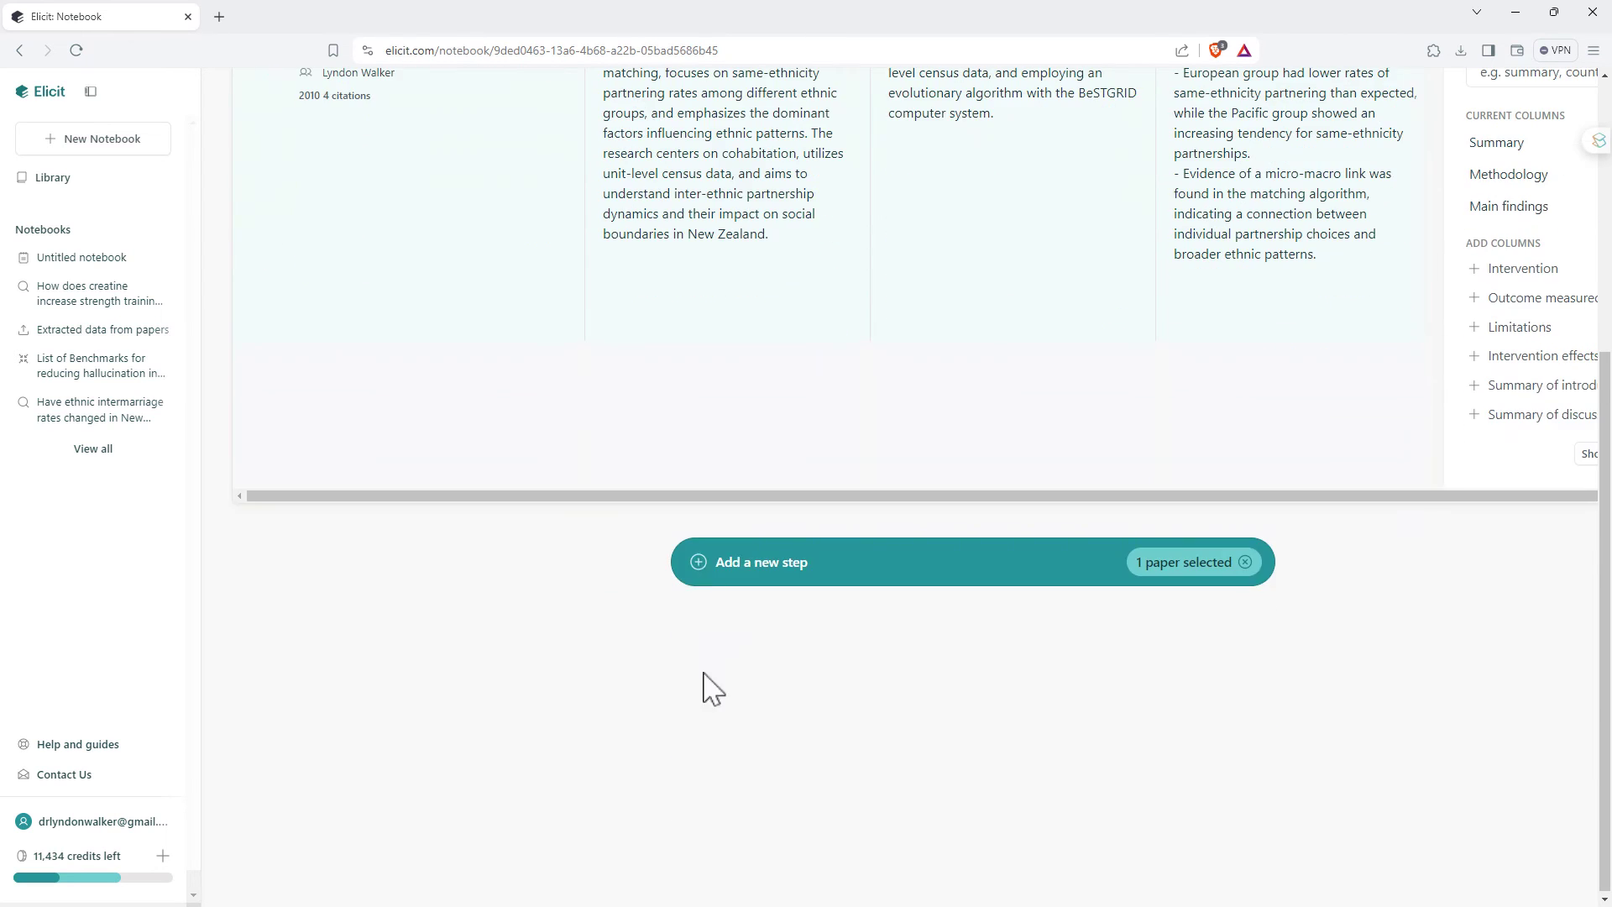
pyautogui.click(695, 578)
pyautogui.click(765, 713)
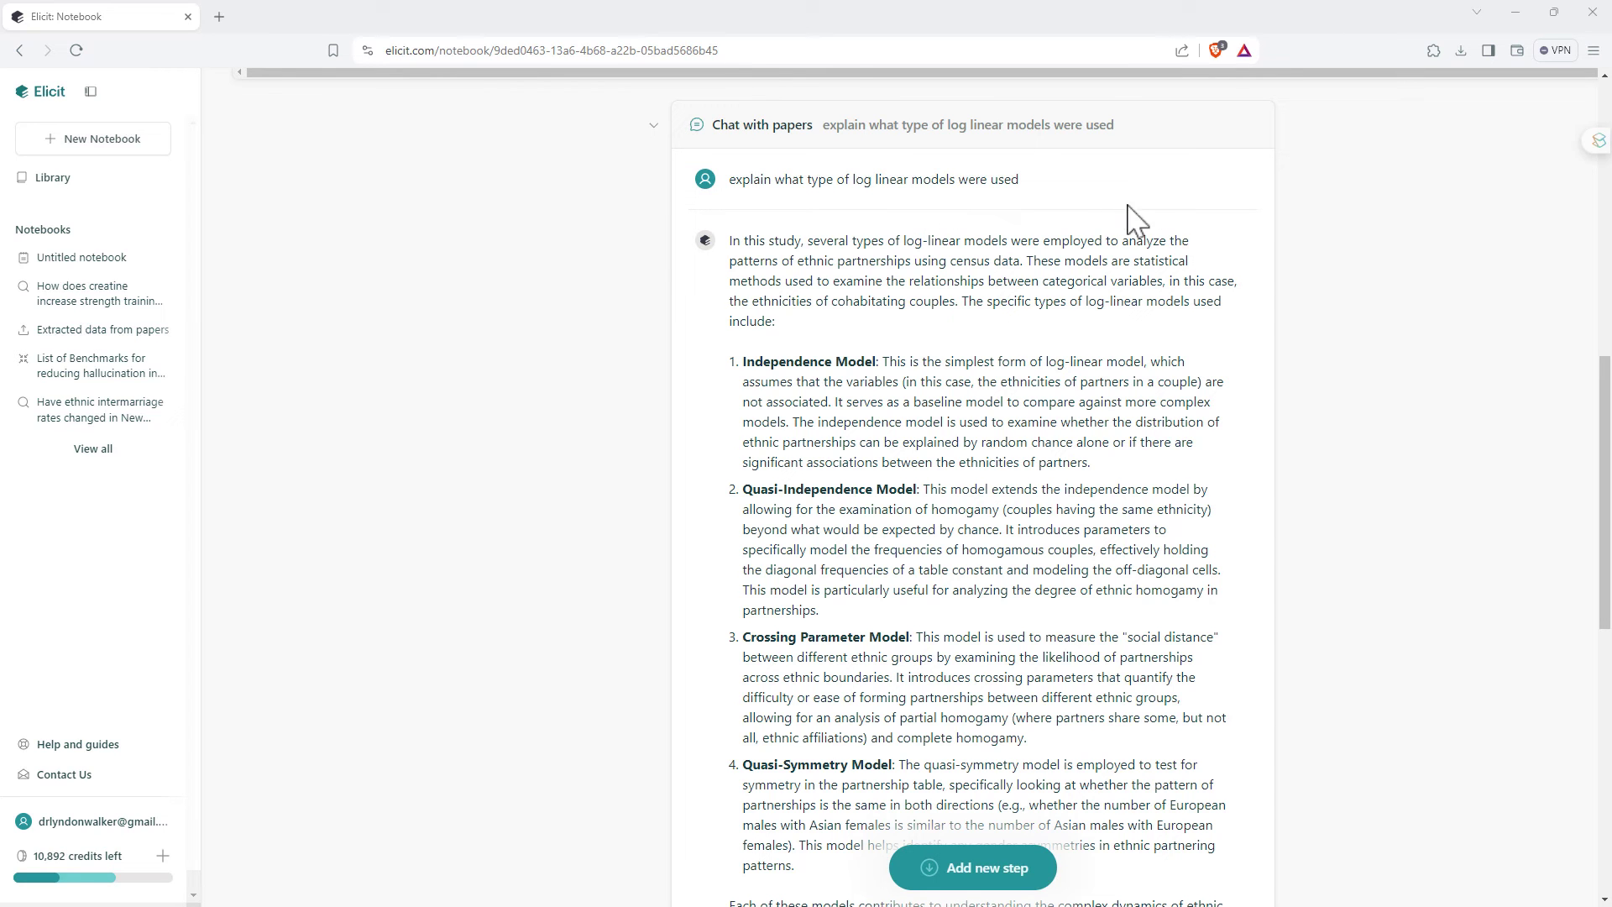
pyautogui.scroll(-2, 1070, 206)
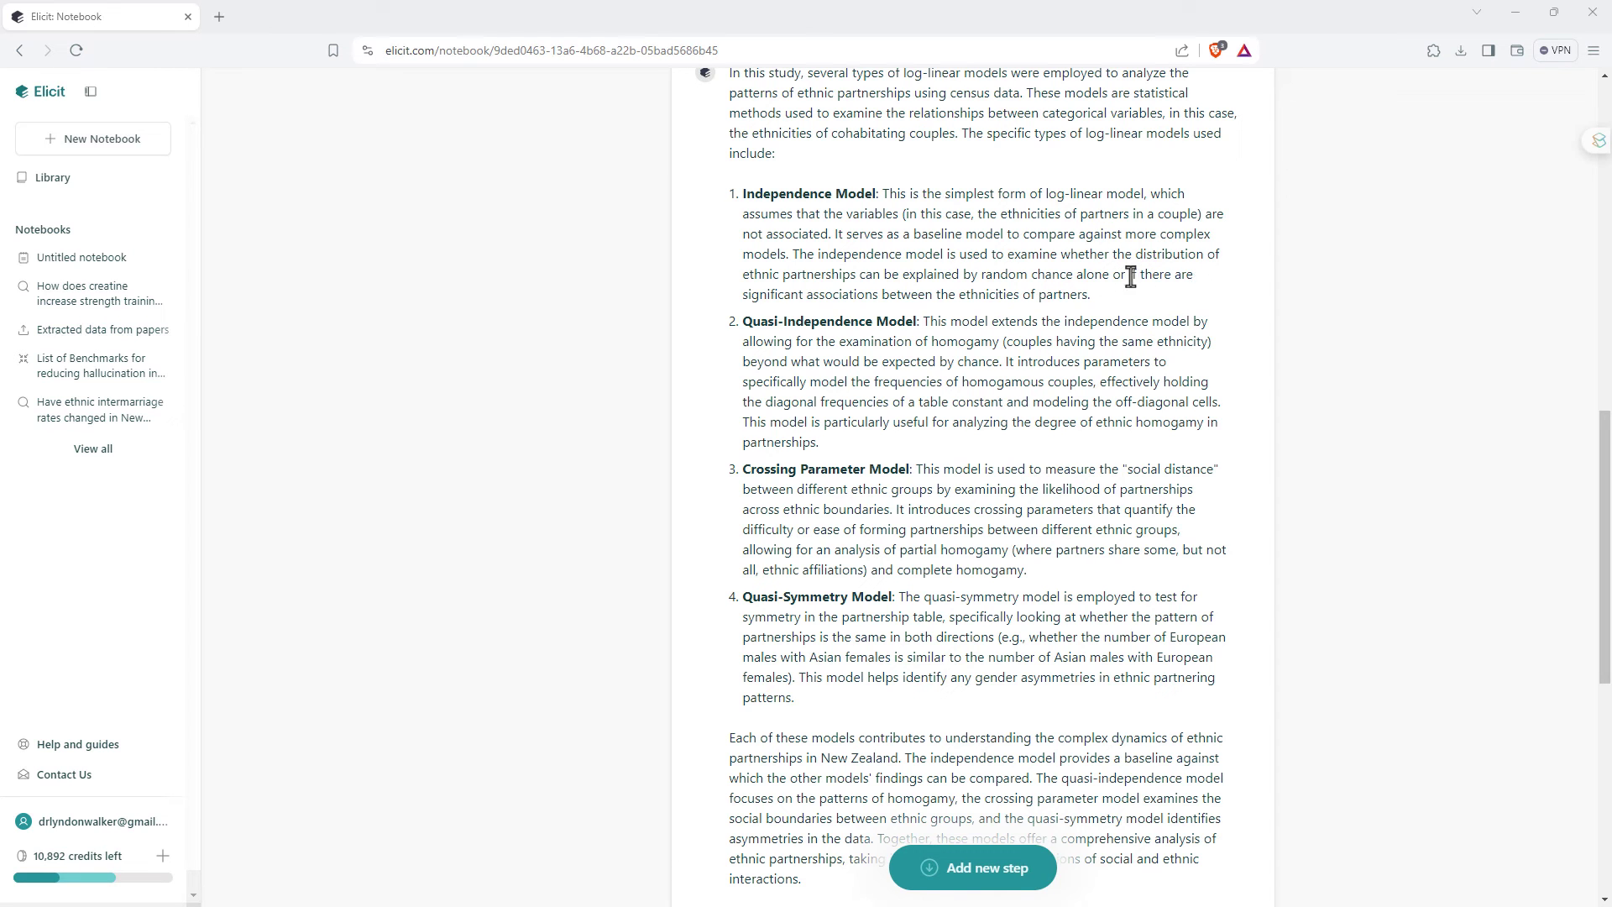
pyautogui.scroll(-5, 1049, 403)
pyautogui.scroll(9, 1070, 558)
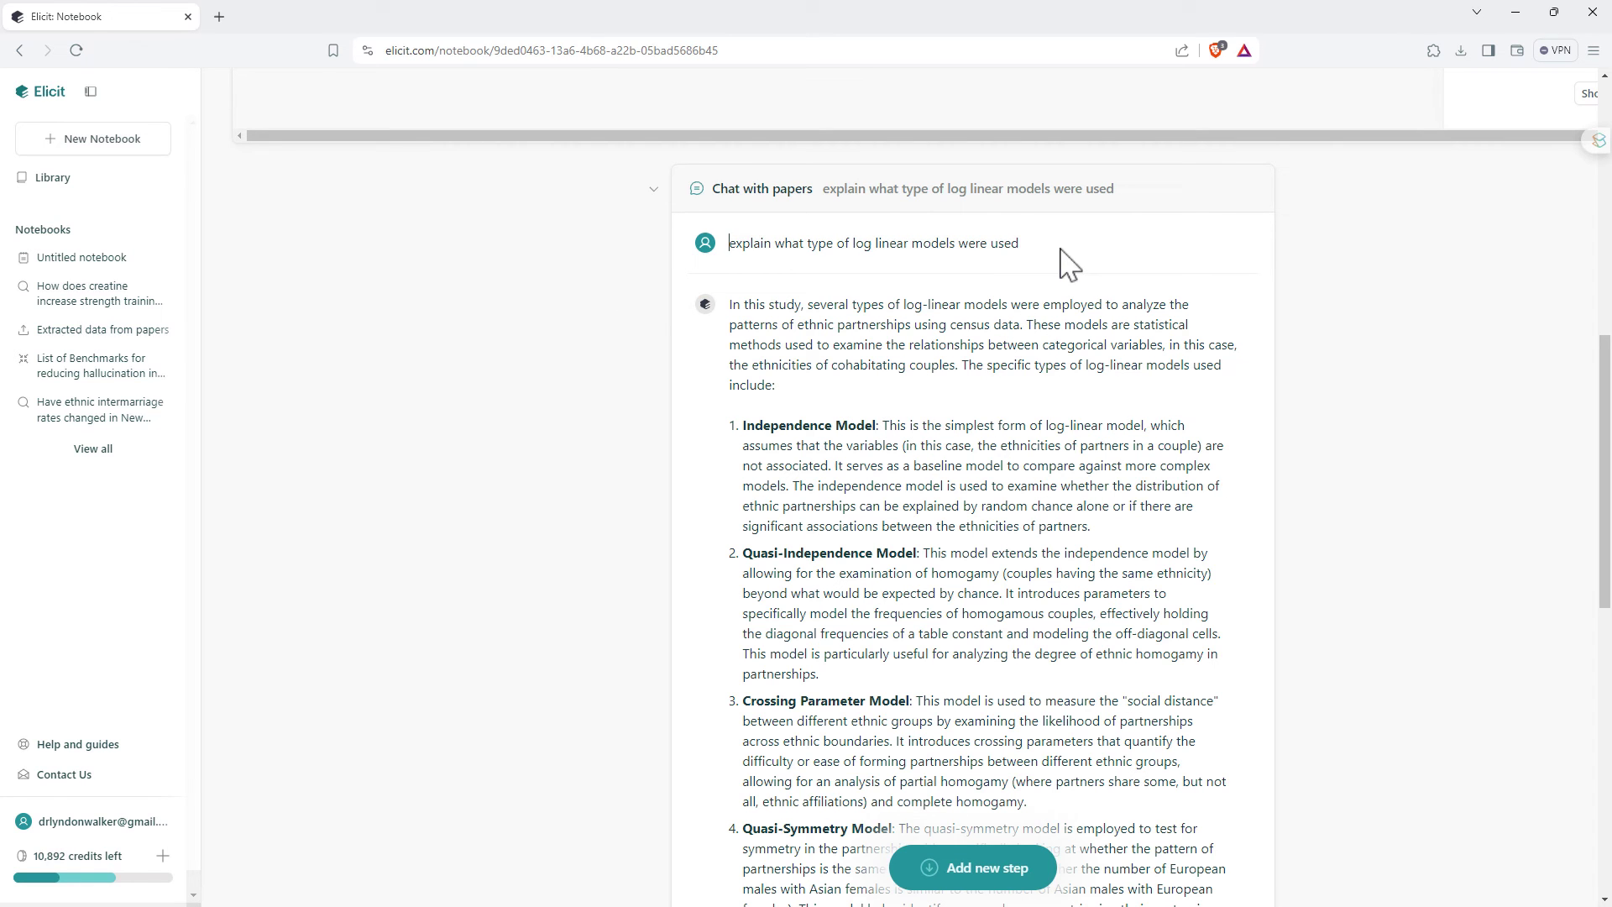
pyautogui.scroll(-8, 1014, 364)
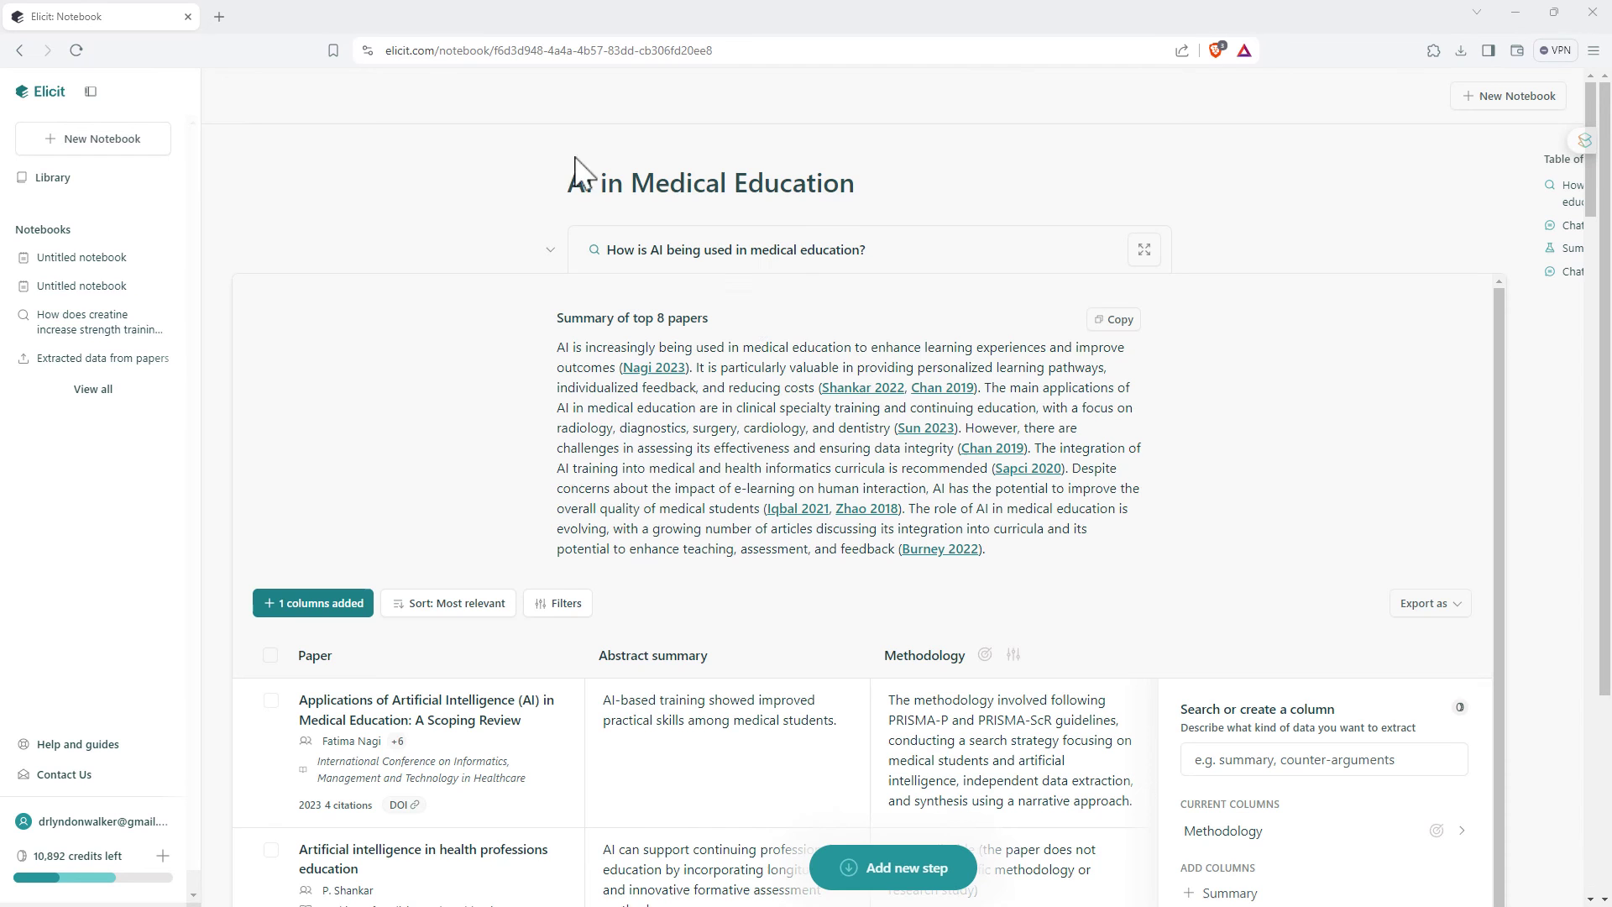
# - Glance at the Export as formats, then open the paper table's Filters options
pyautogui.scroll(-5, 954, 343)
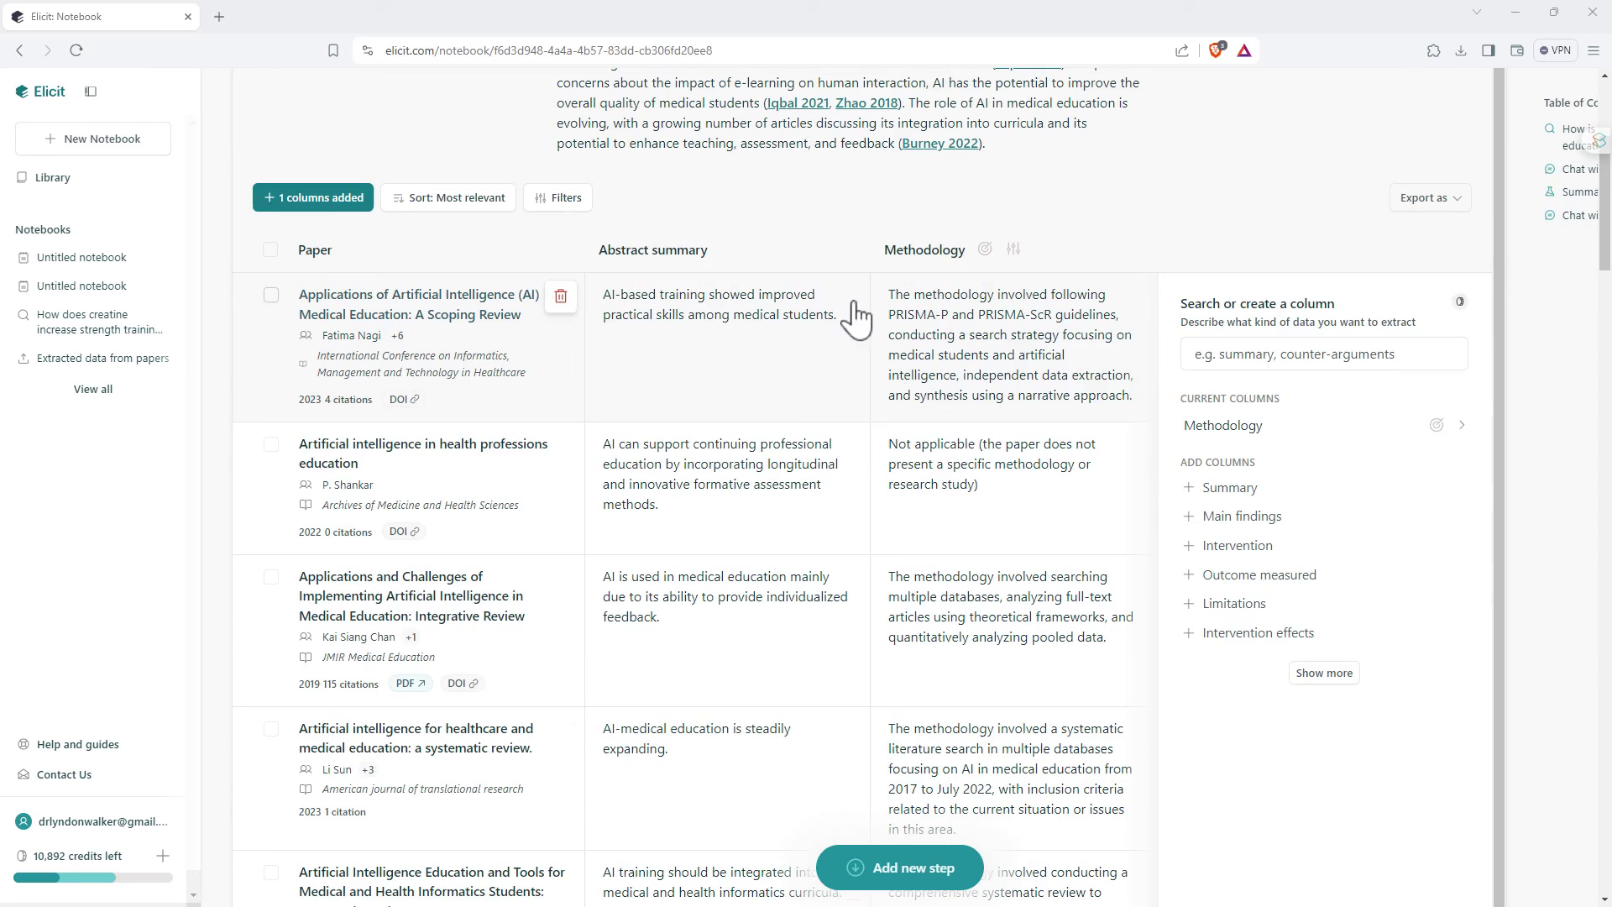
pyautogui.scroll(5, 1100, 331)
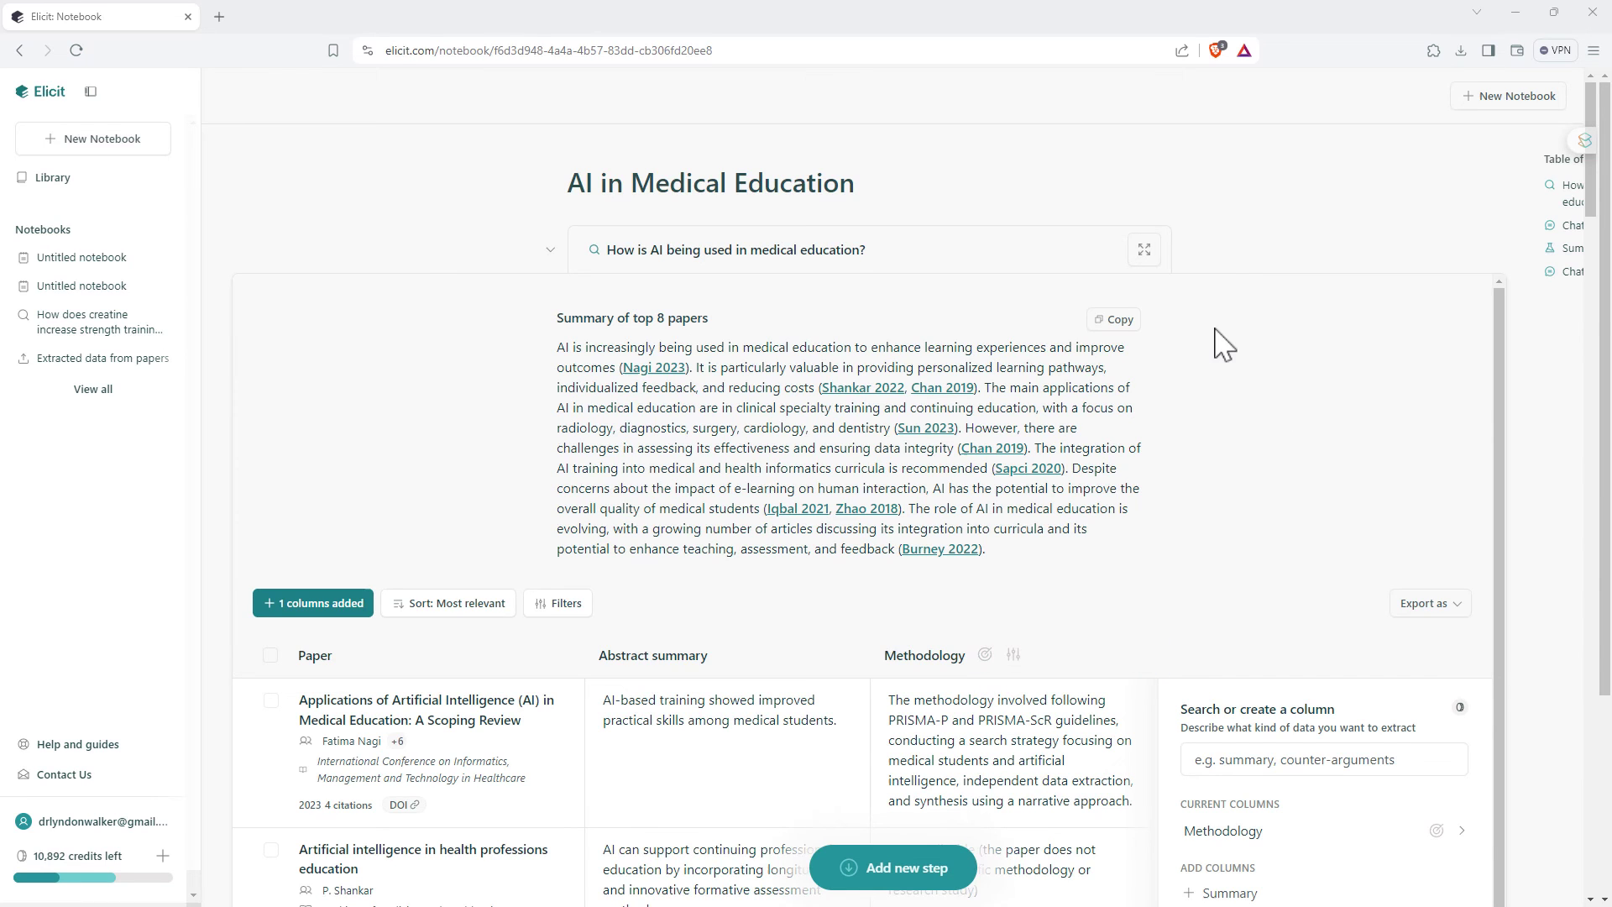
pyautogui.scroll(-1, 1216, 342)
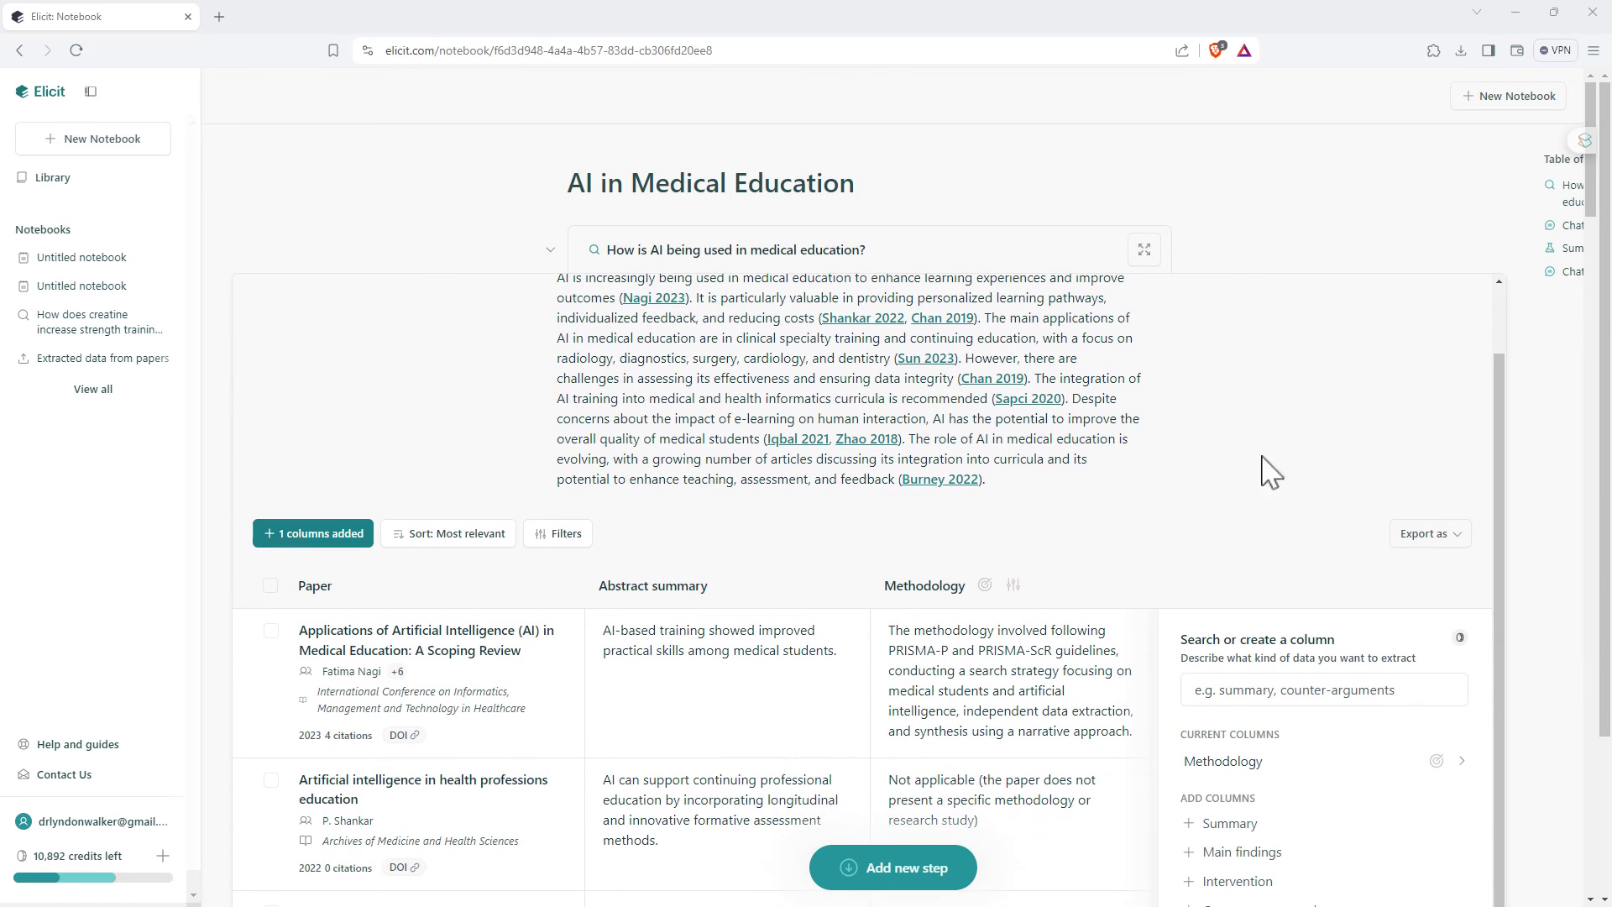
pyautogui.click(1430, 535)
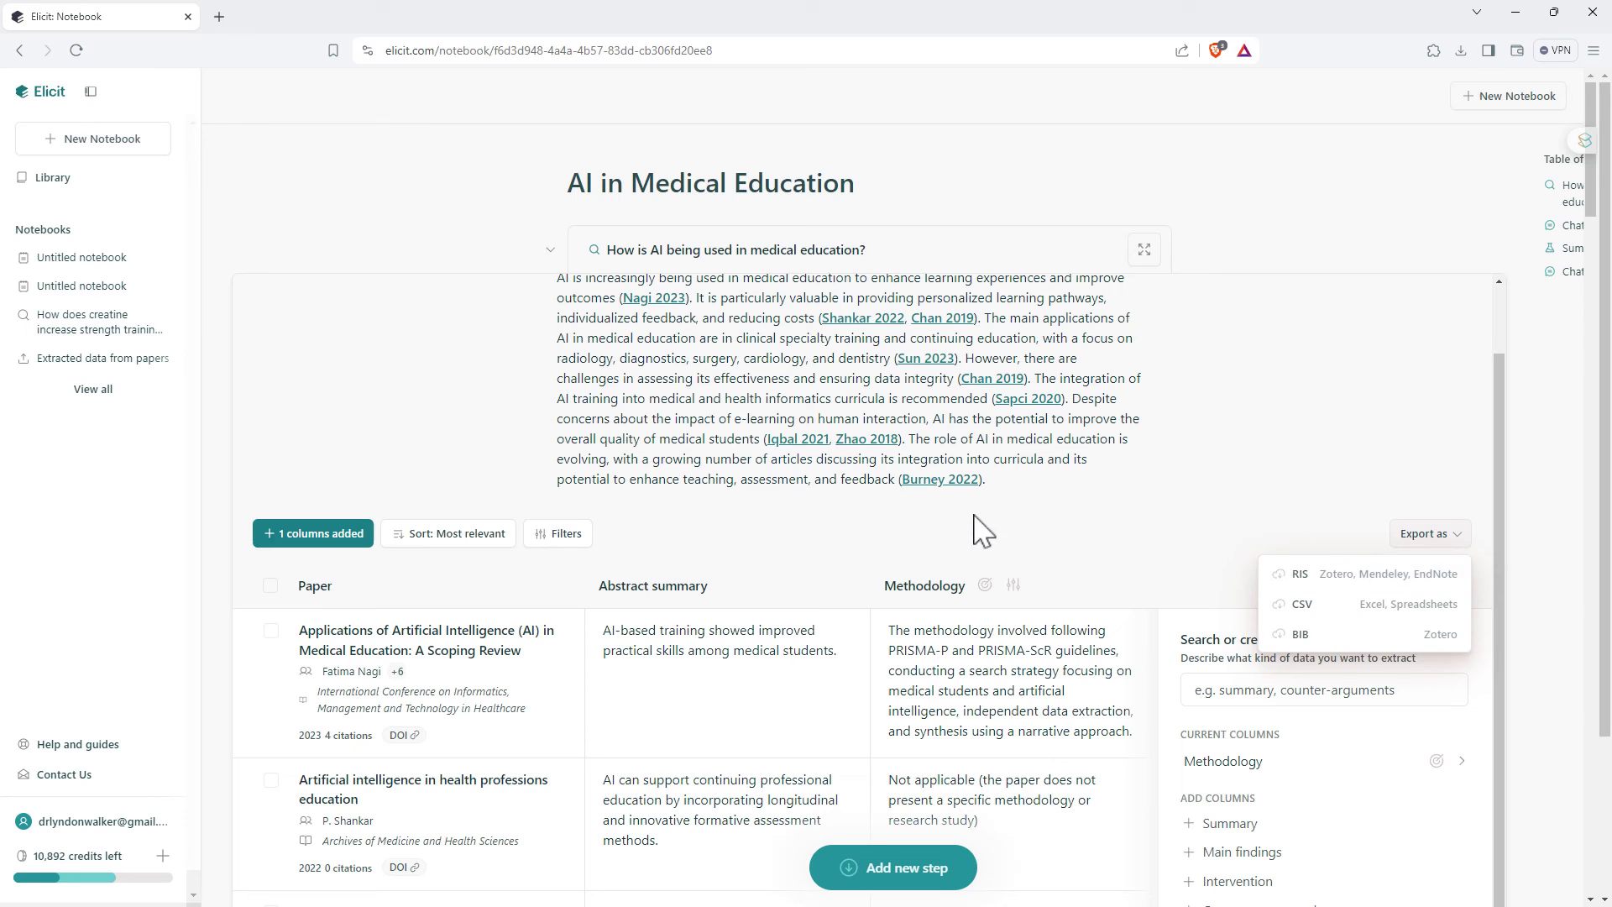
pyautogui.click(808, 538)
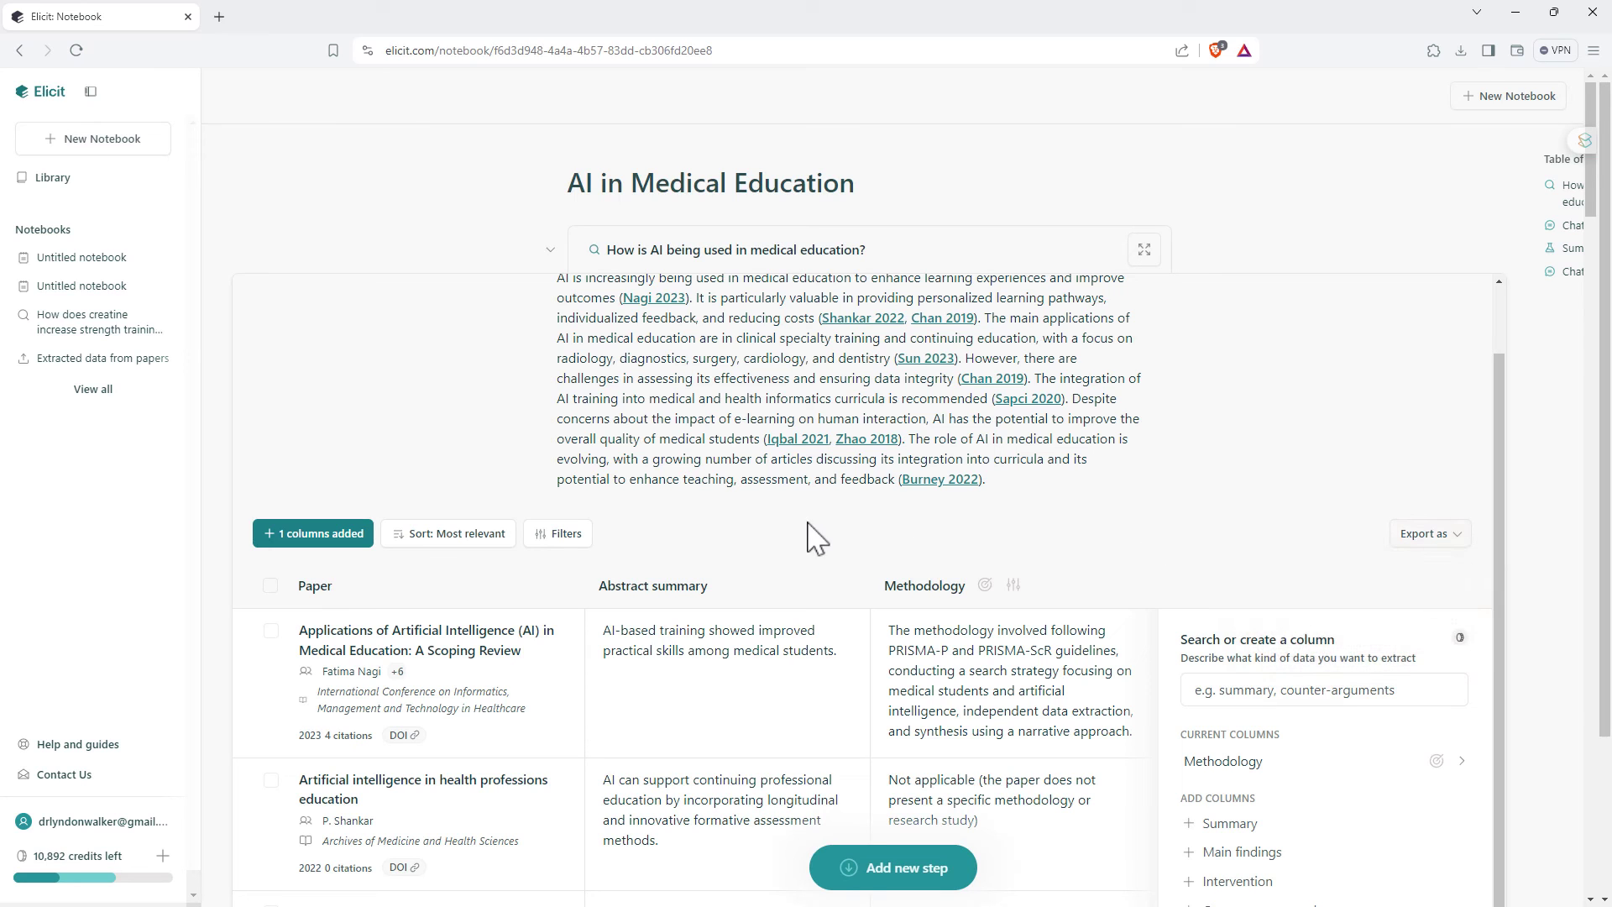
pyautogui.click(596, 536)
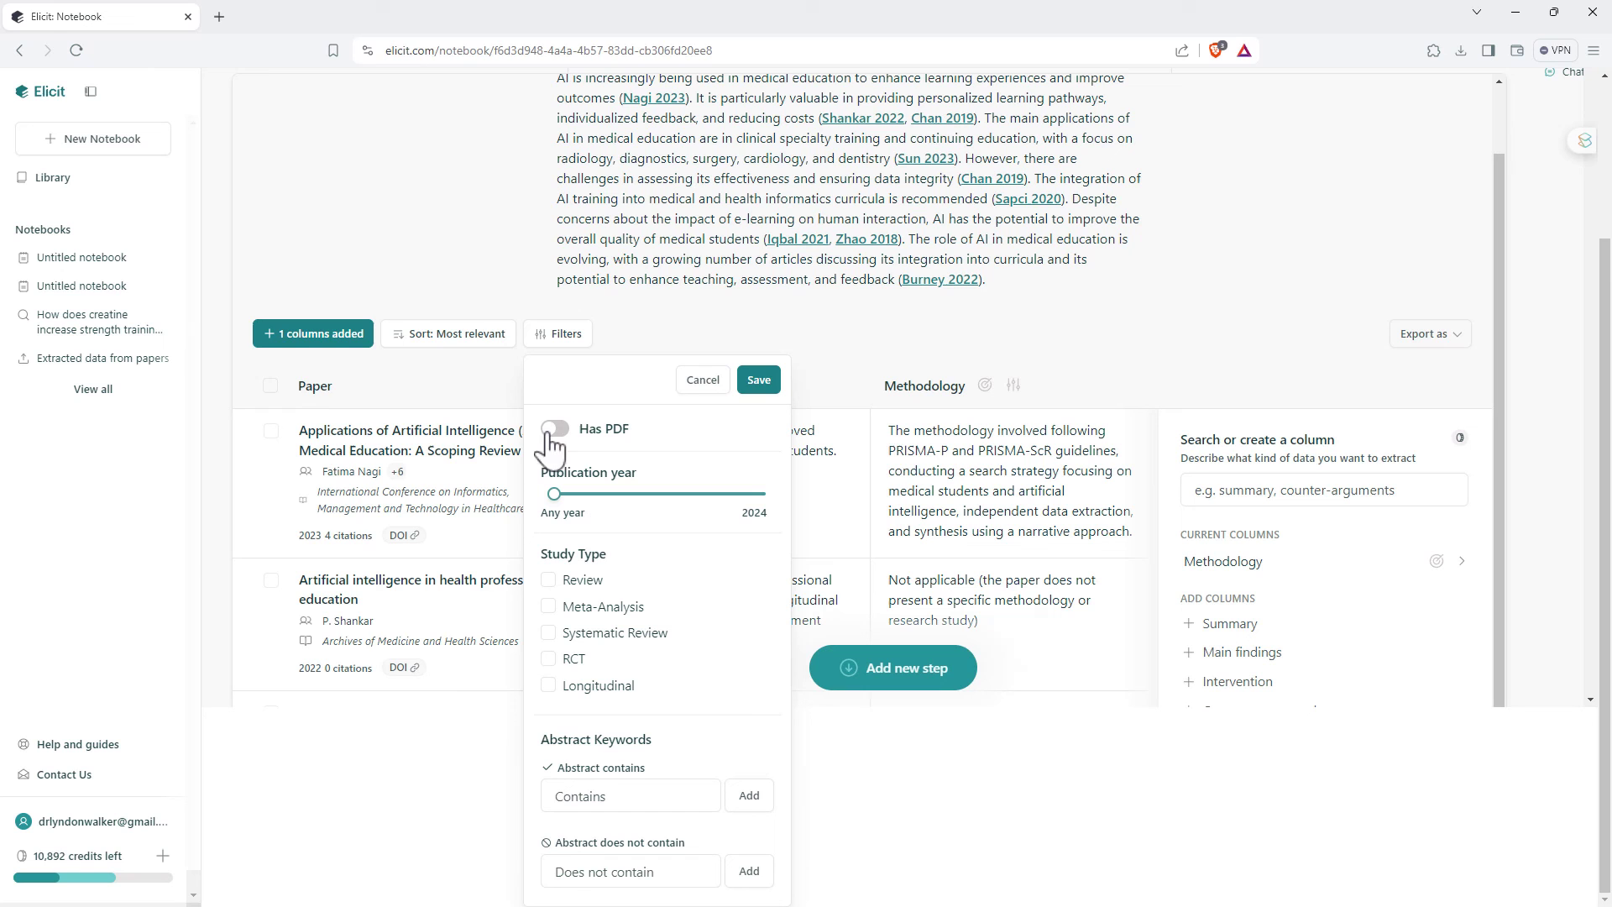
# - Review the Has PDF, publication year, study type and keyword filters, then cancel without applying any
pyautogui.scroll(2, 592, 429)
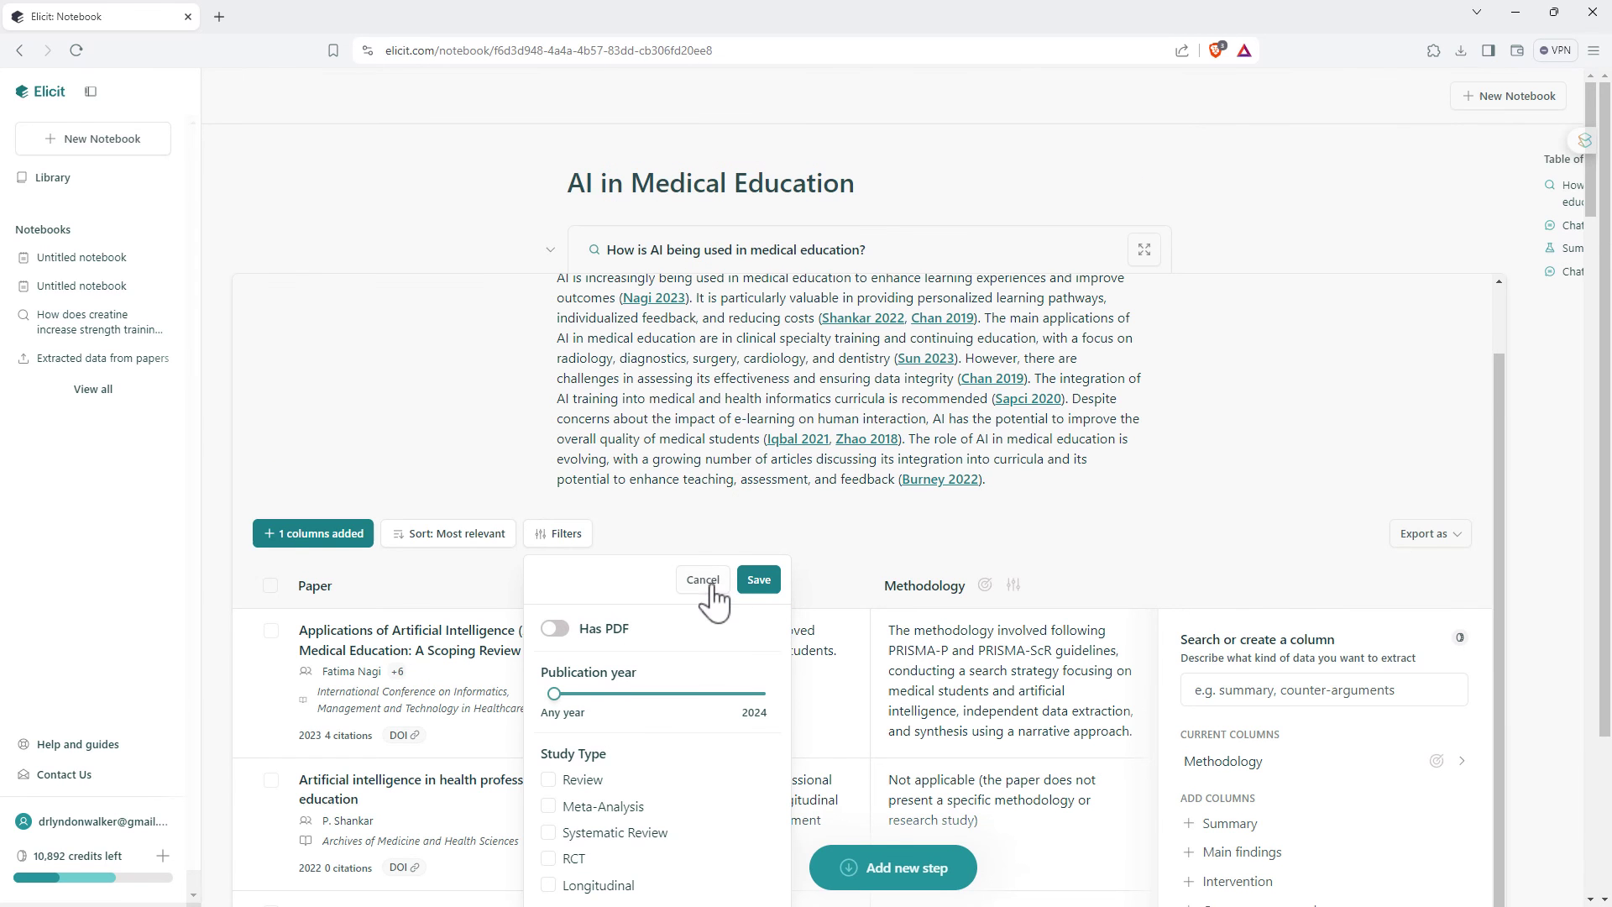
pyautogui.scroll(-2, 638, 587)
pyautogui.scroll(-1, 579, 503)
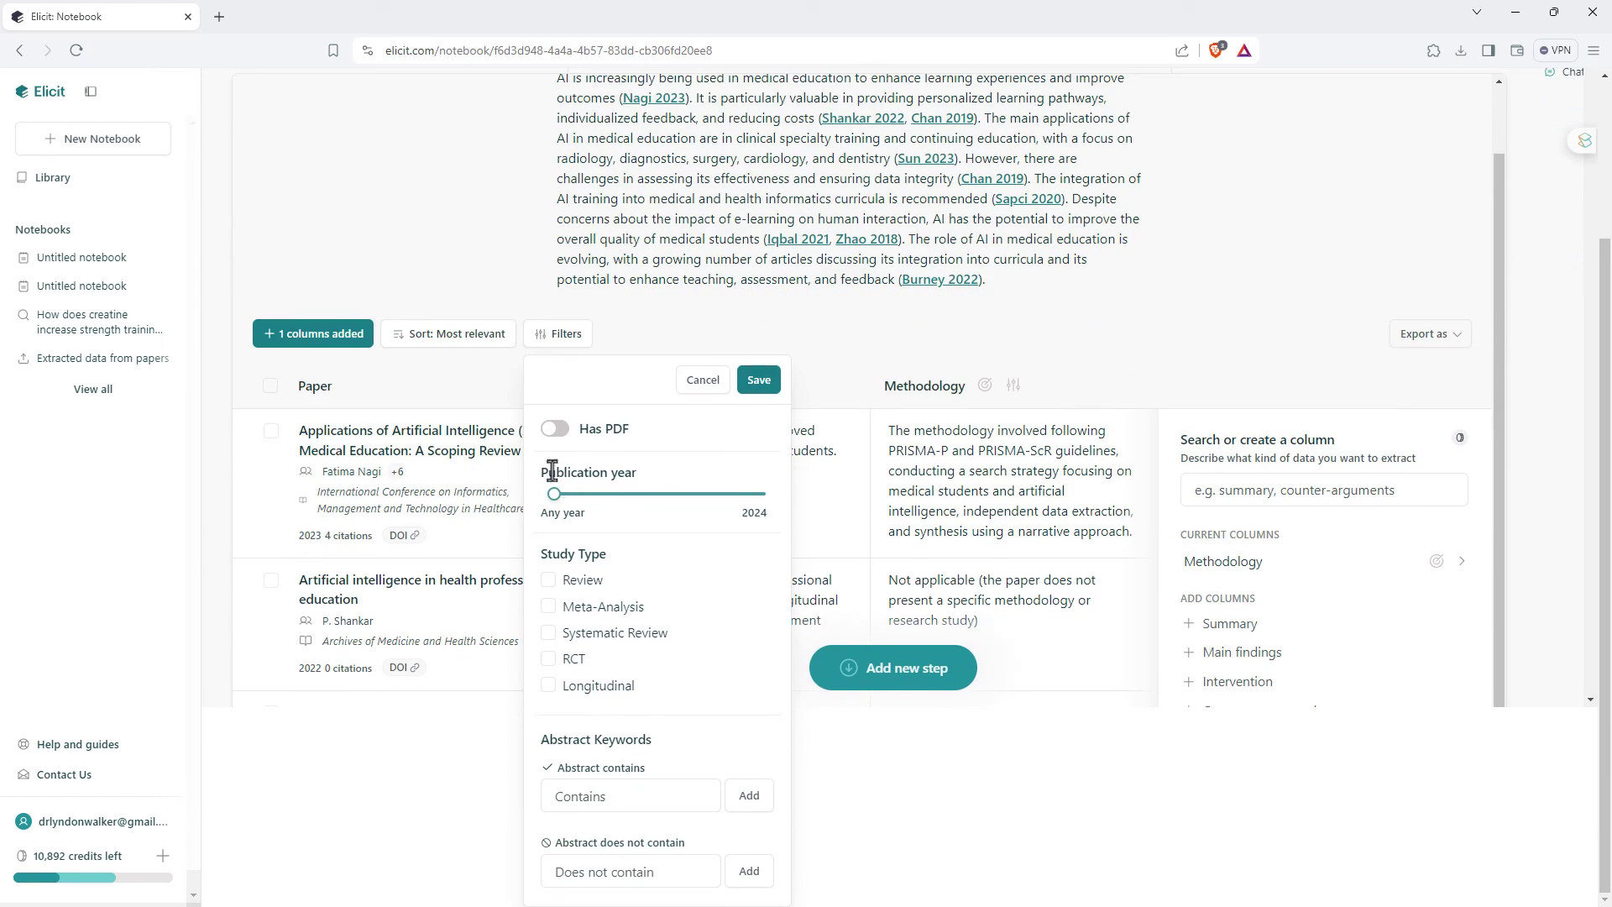
pyautogui.scroll(2, 661, 529)
pyautogui.scroll(-3, 660, 558)
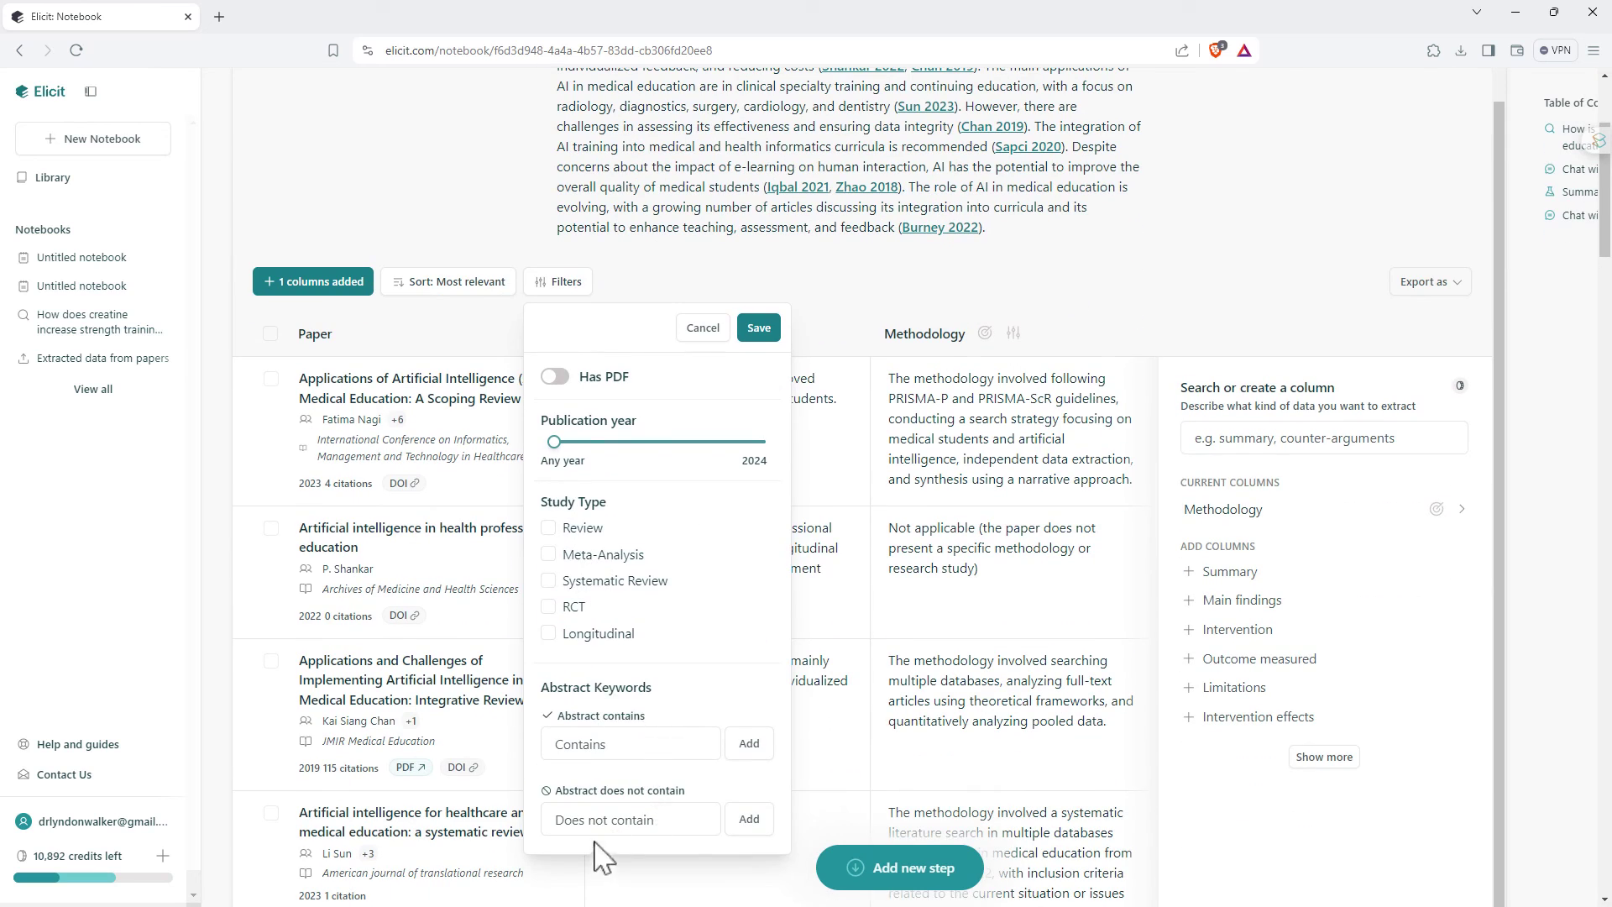
pyautogui.click(703, 329)
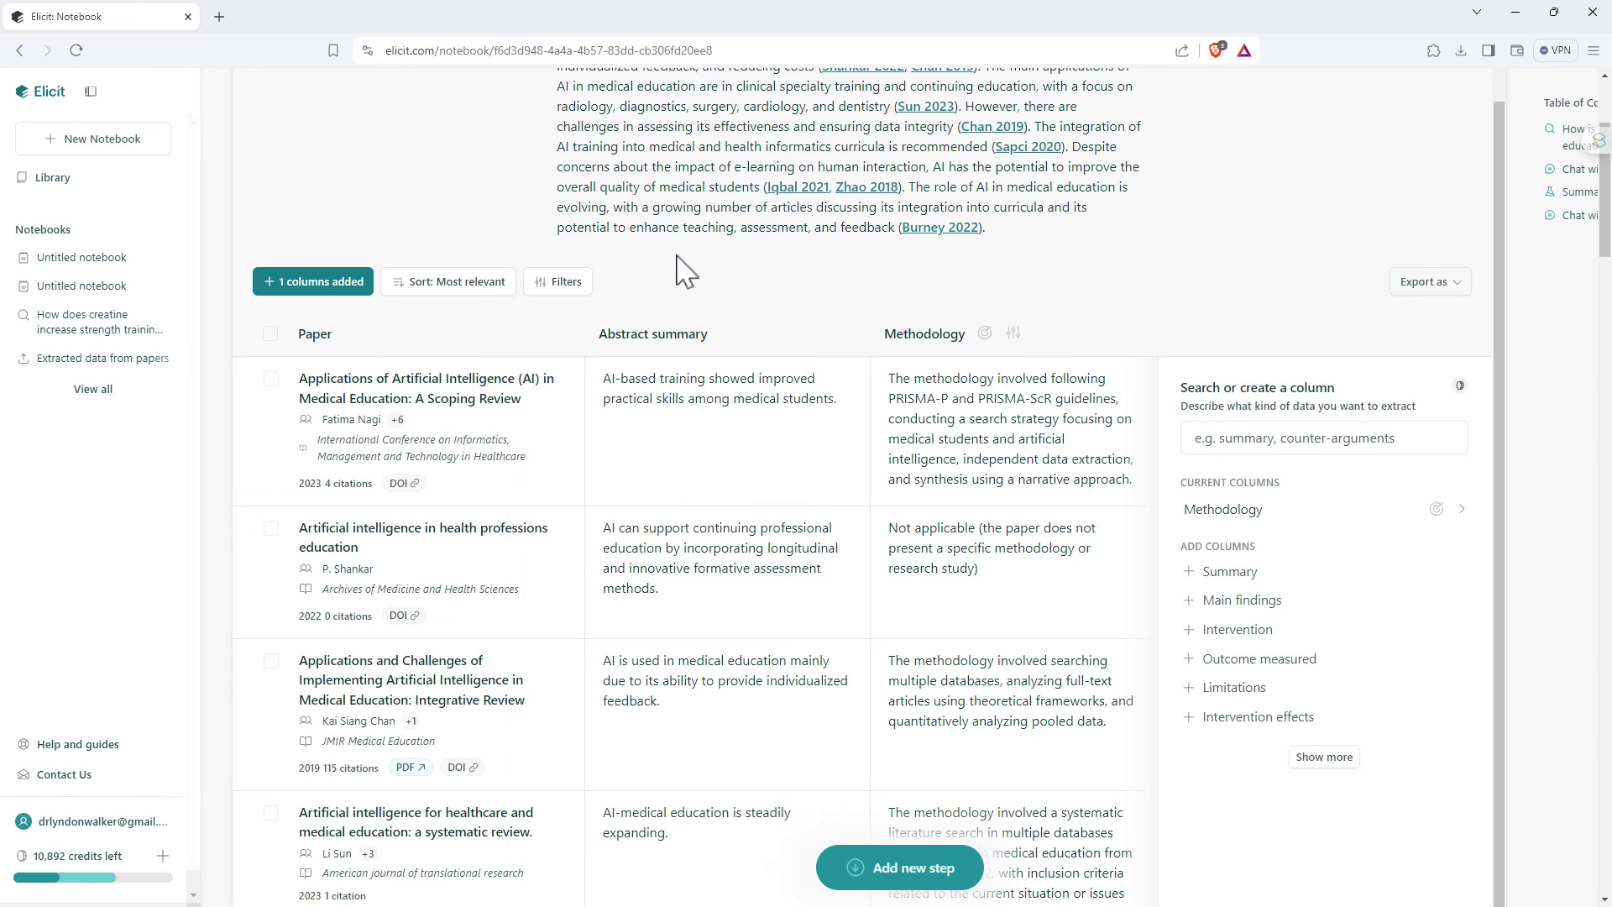
# - Open the Sort: Most relevant menu to view the table's sort orders
pyautogui.click(445, 291)
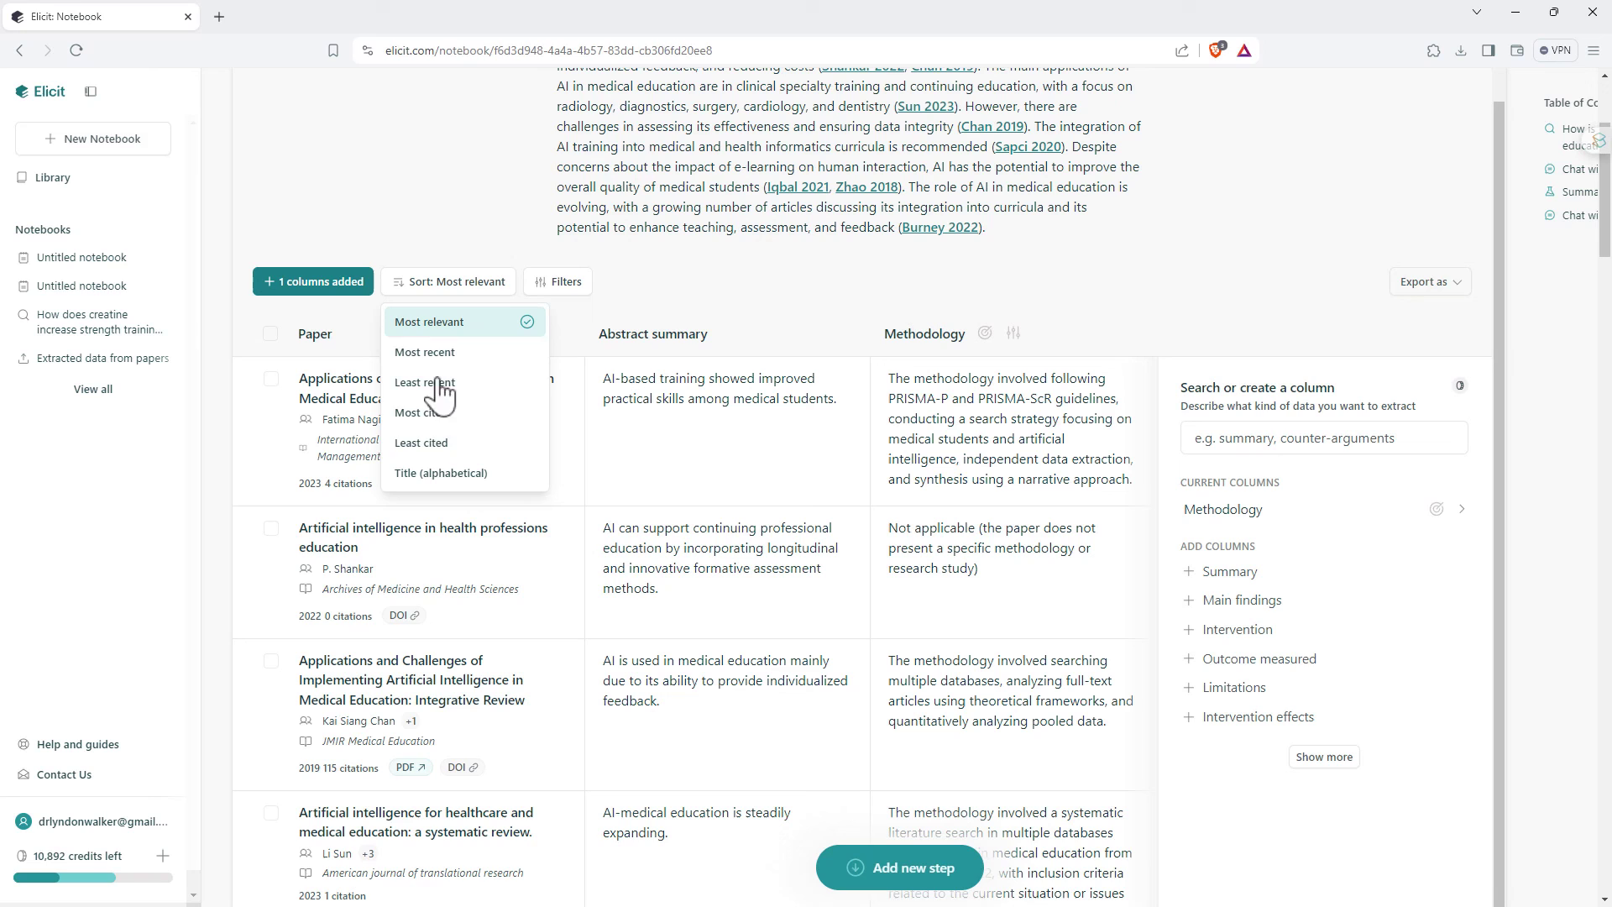